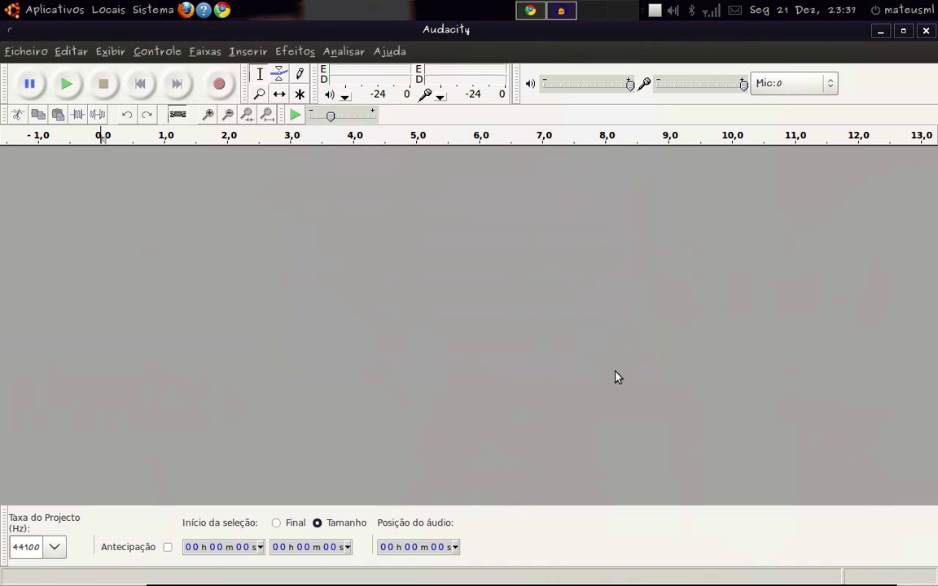
- Open the recent audio file 02 Cotidiano.mp3 from the 1971 – Construção album
left_click(14, 53)
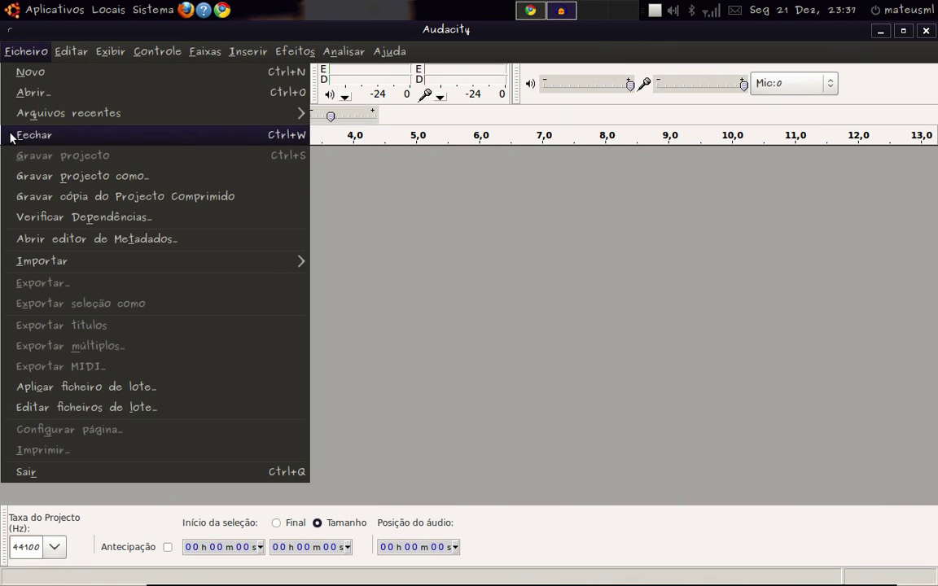
mouse_move(21, 117)
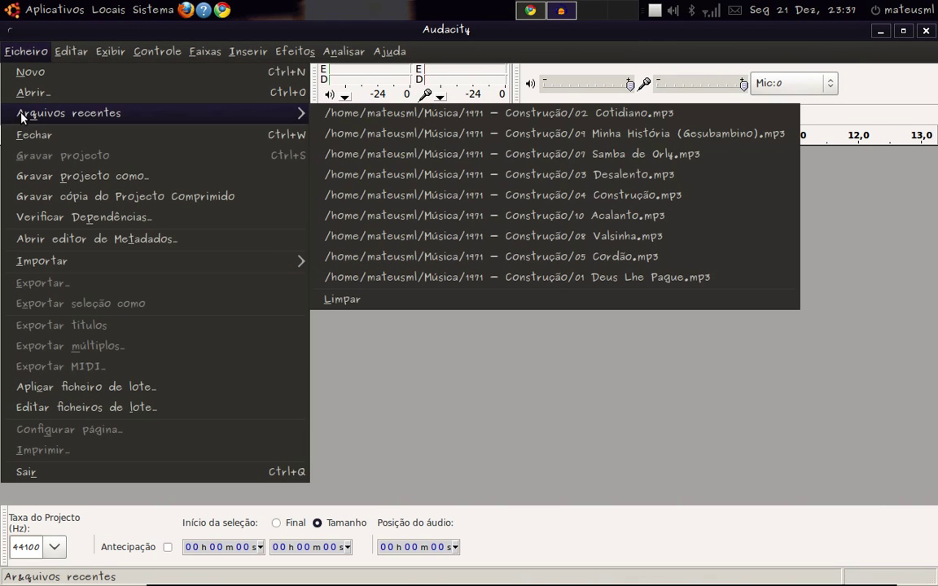
left_click(431, 119)
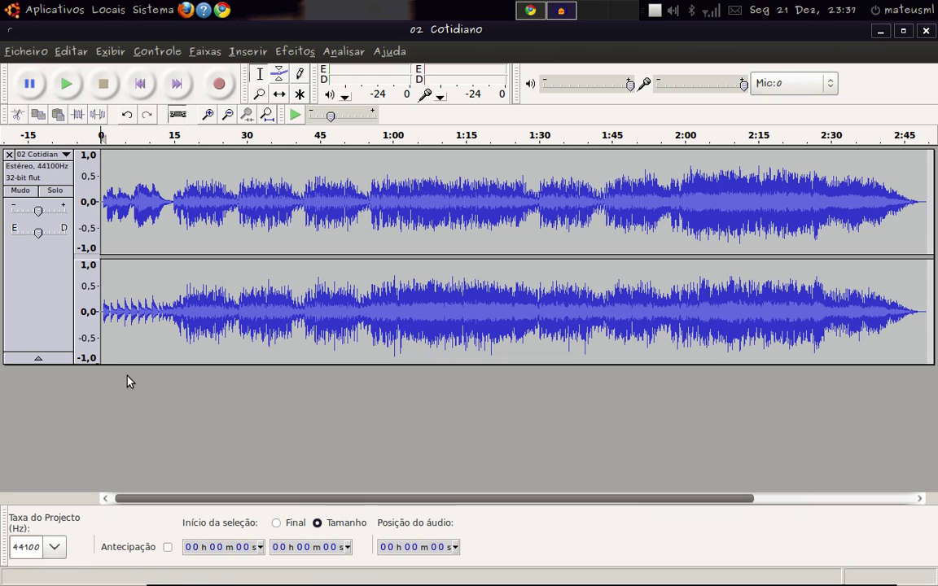
- Import the audio file 07 Samba de Orly.mp3 into the project as a second track
left_click(26, 51)
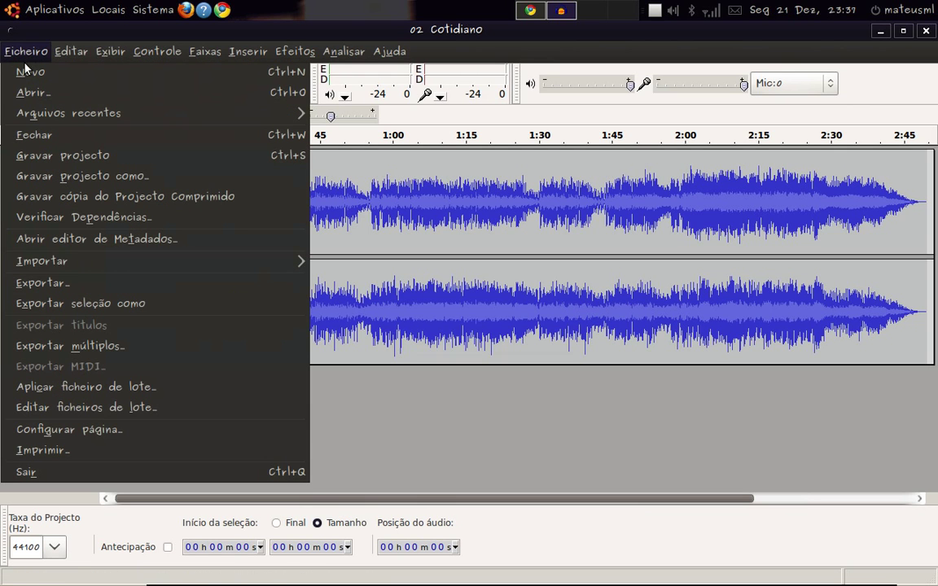
mouse_move(83, 264)
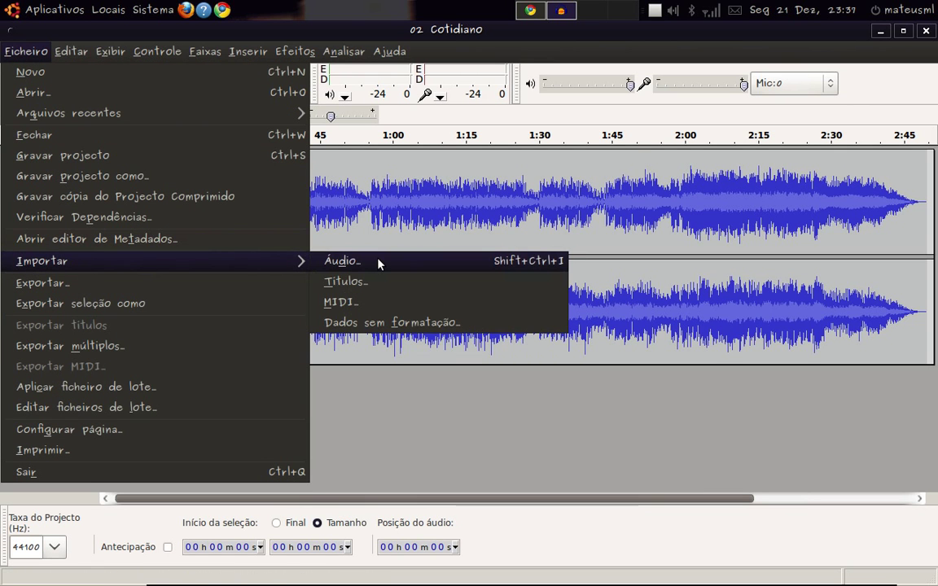
left_click(340, 260)
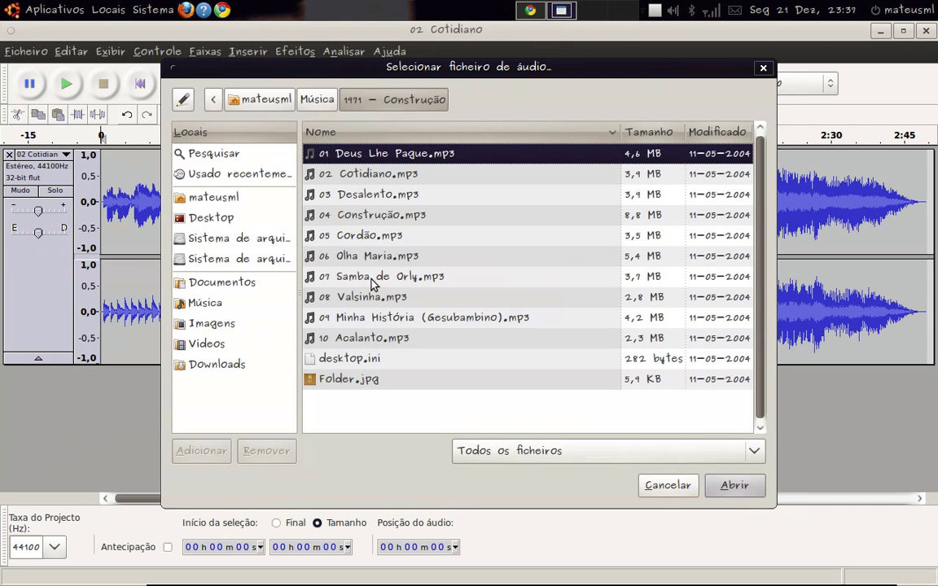
left_click(370, 277)
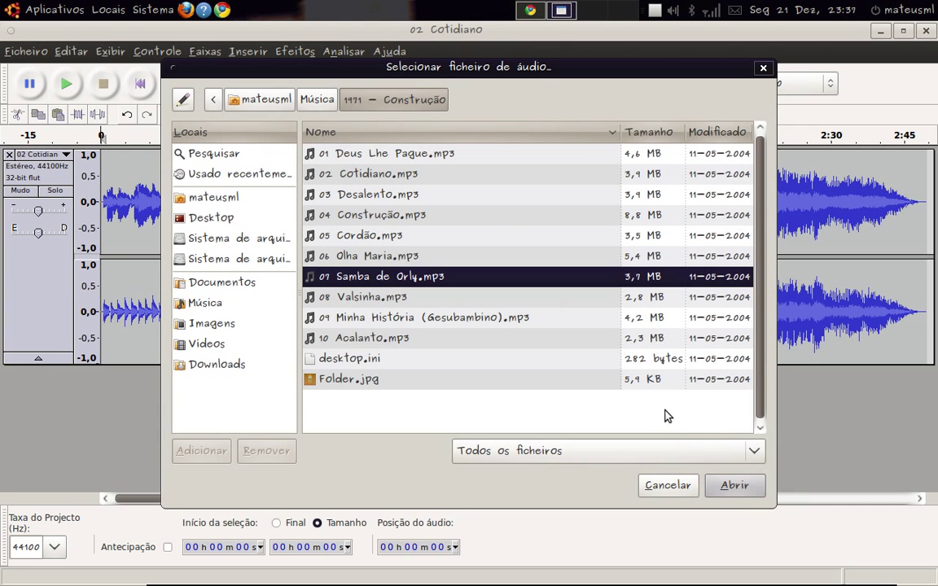
left_click(725, 487)
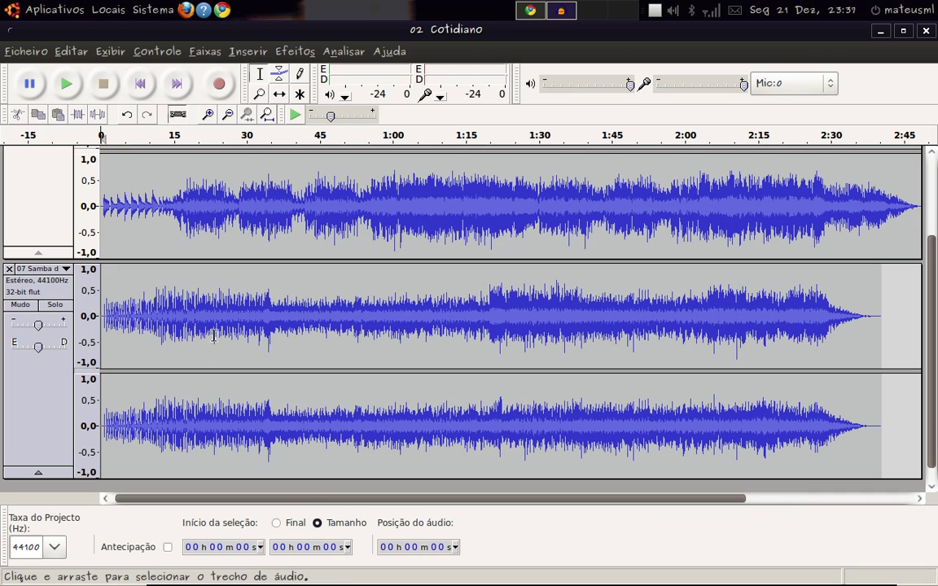
scroll(171, 191, "up", 3)
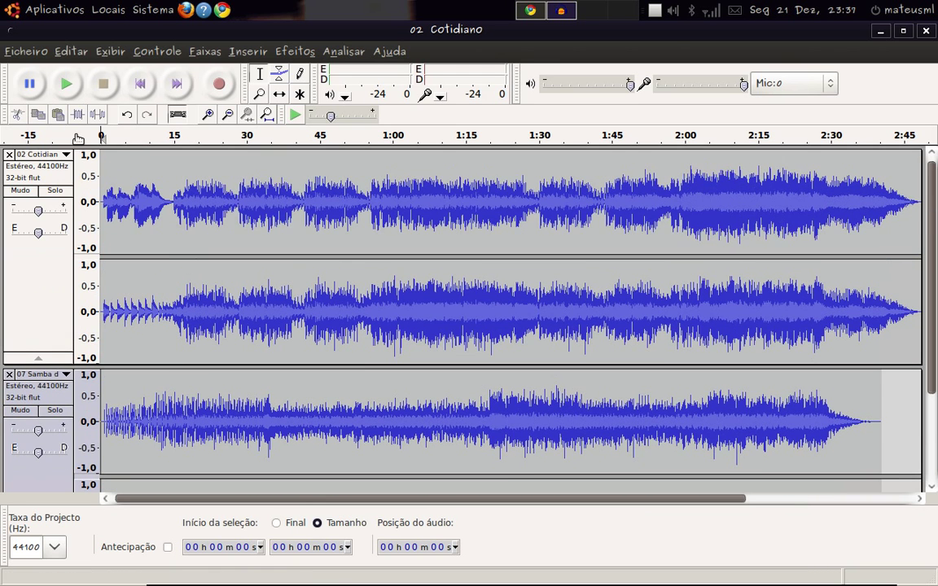
left_click(23, 52)
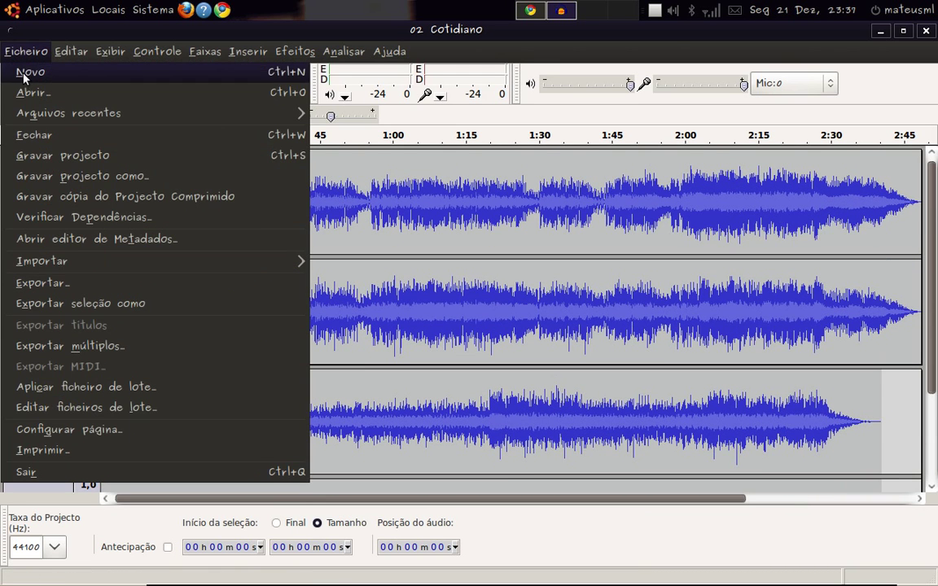
left_click(698, 322)
- Copy a section about 1 min 22 s long, starting at about 1:17, from the 07 Samba de Orly track and paste it as a new track
scroll(709, 322, "down", 3)
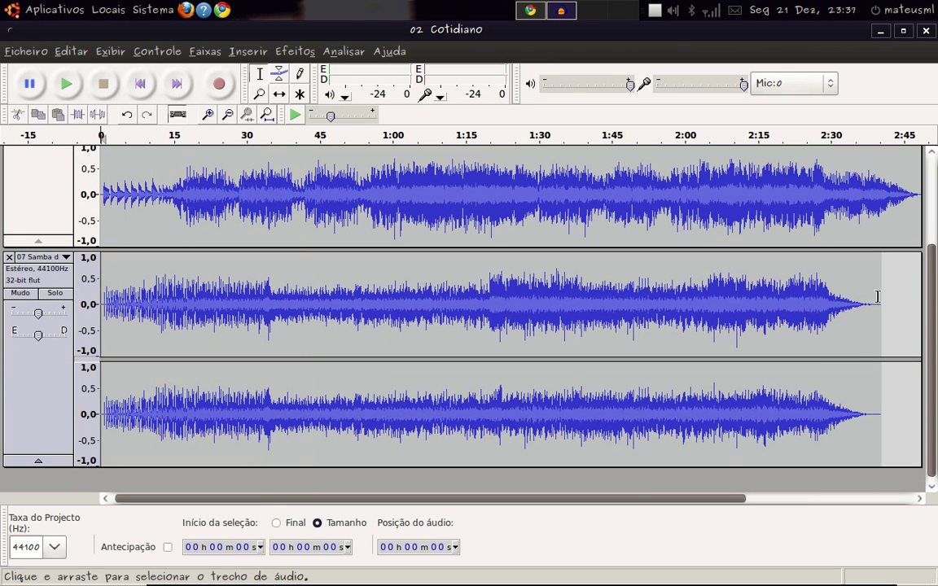
left_click_drag(878, 296, 481, 298)
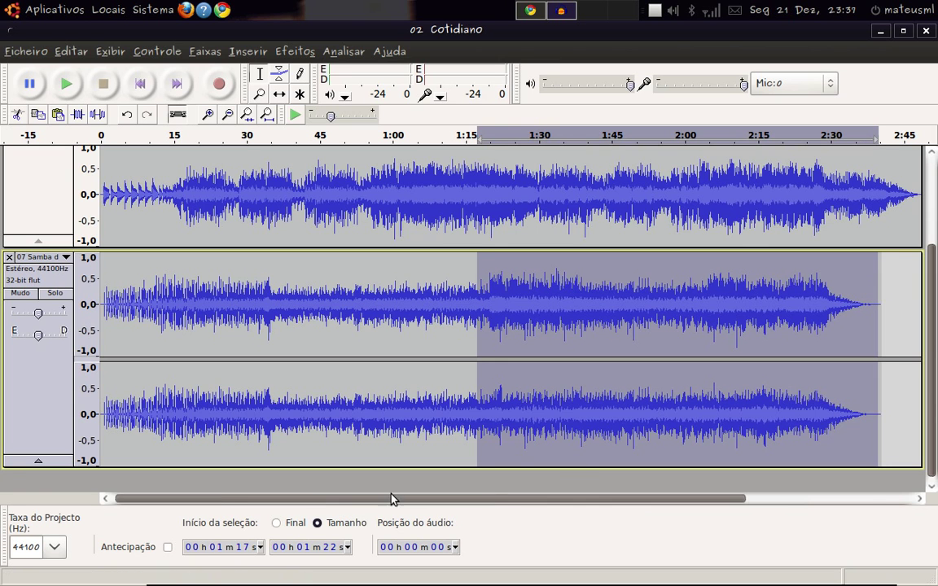
scroll(490, 496, "right", 3)
left_click(27, 482)
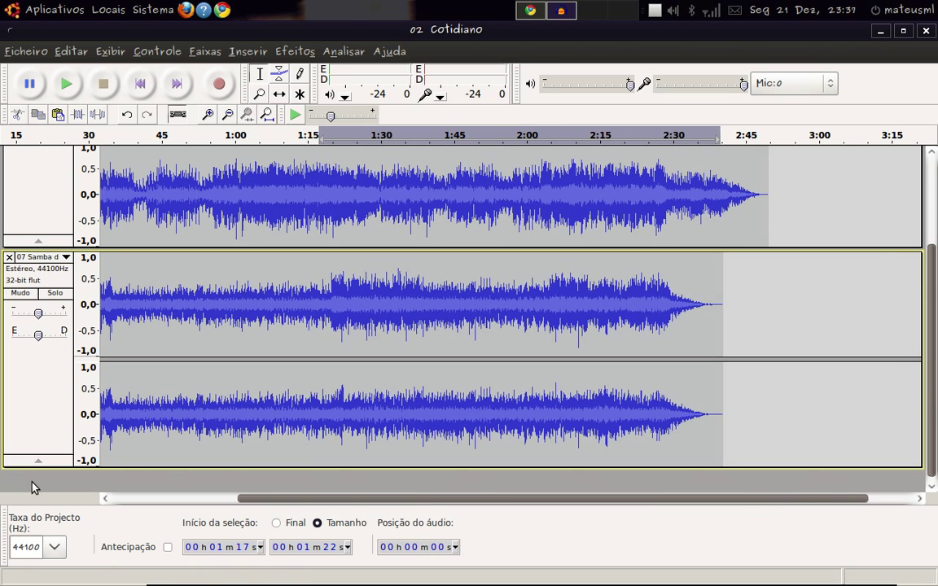
key("ctrl+v")
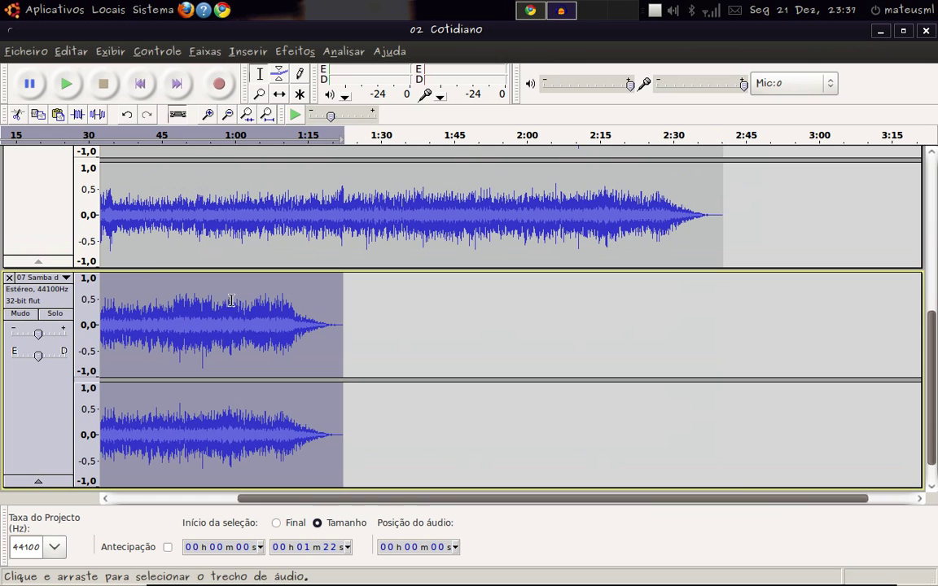
- Clear the audio selection by placing the cursor in the 02 Cotidiano track, and return the cursor to the project start
scroll(314, 345, "down", 1)
scroll(119, 254, "up", 5)
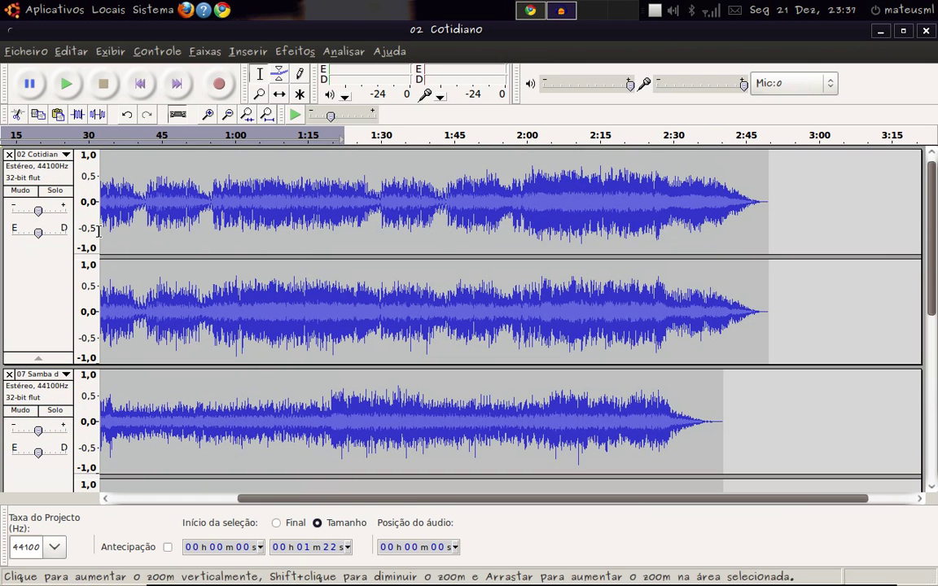
left_click(111, 236)
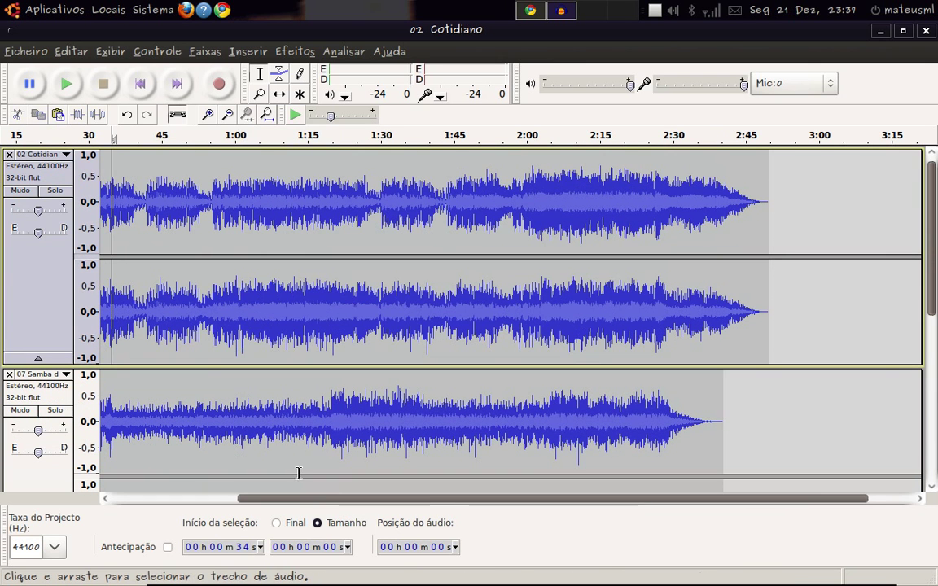
scroll(293, 451, "left", 3)
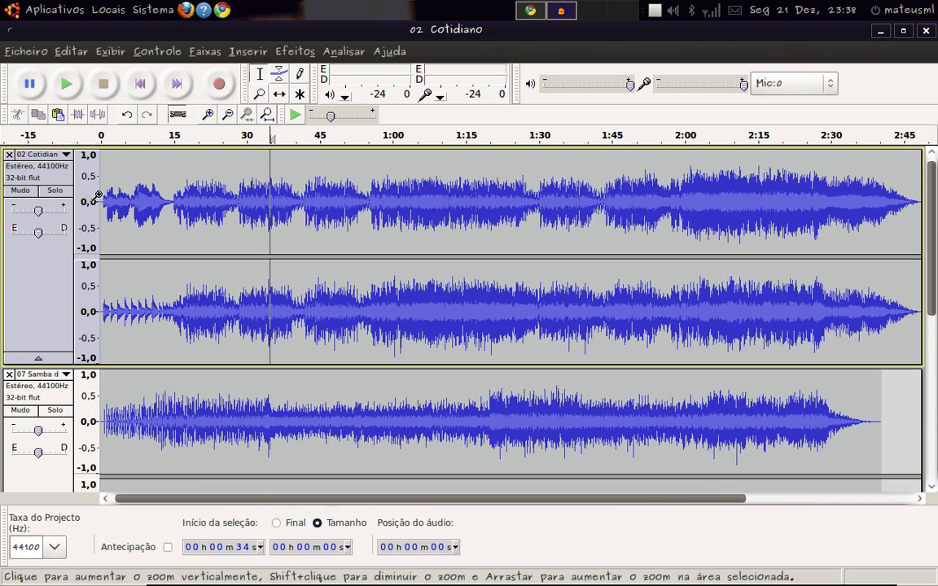
key("Home")
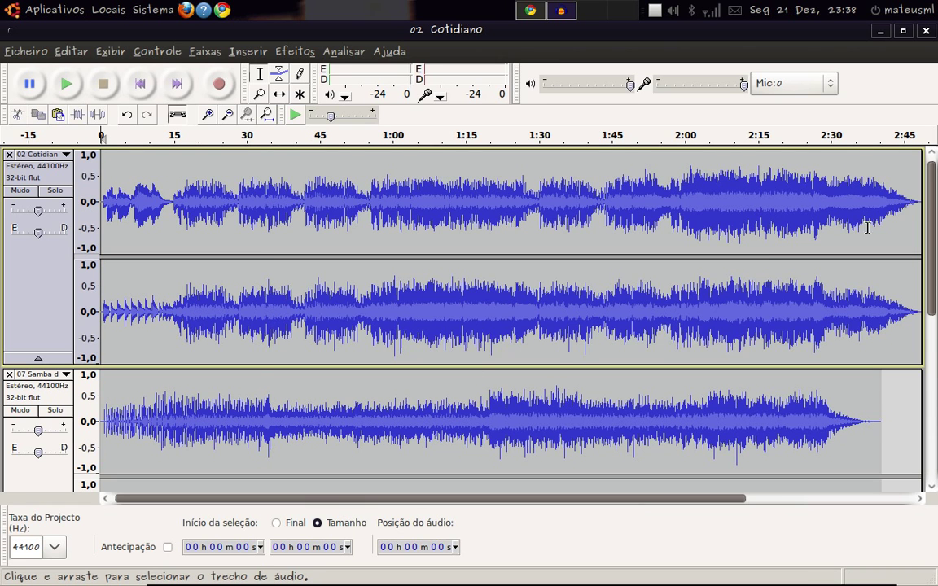
- Reduce the display height of the 02 Cotidiano track and both 07 Samba de Orly tracks
scroll(688, 396, "down", 5)
scroll(633, 338, "up", 5)
left_click_drag(539, 365, 550, 278)
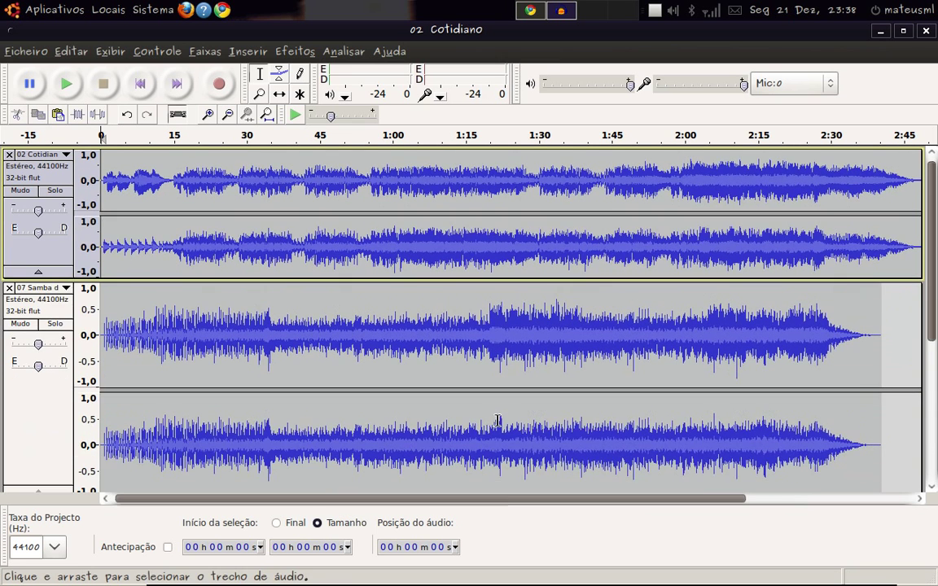
scroll(497, 426, "down", 2)
left_click_drag(541, 453, 542, 336)
scroll(511, 456, "down", 4)
left_click_drag(509, 464, 520, 378)
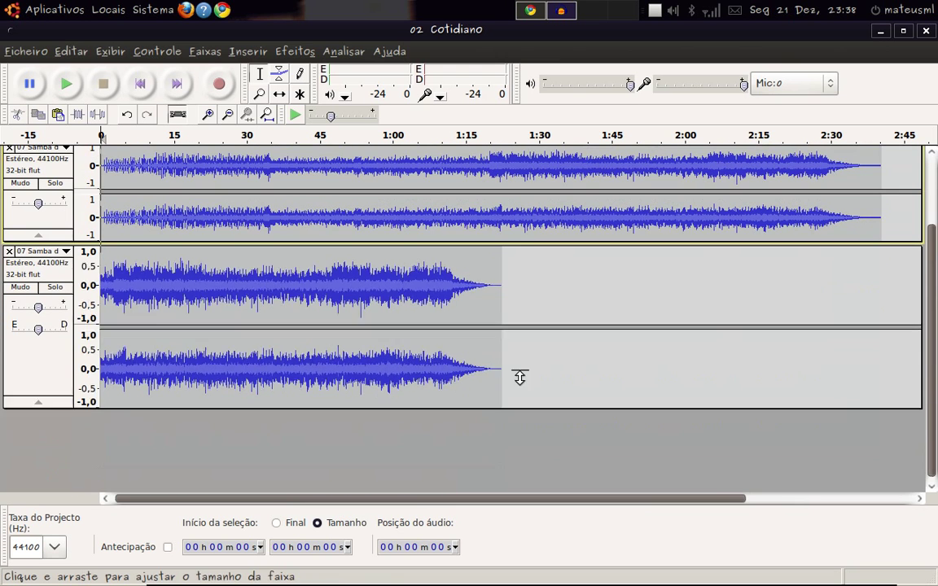
scroll(166, 236, "up", 4)
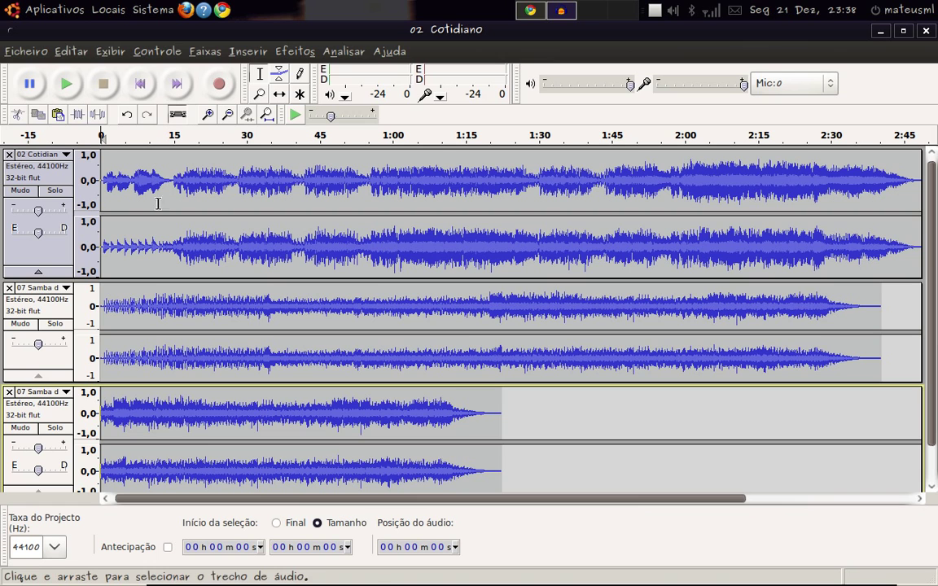
- Collapse the 02 Cotidiano track and all other tracks, and try expanding and re-collapsing the 02 Cotidiano track
left_click(38, 273)
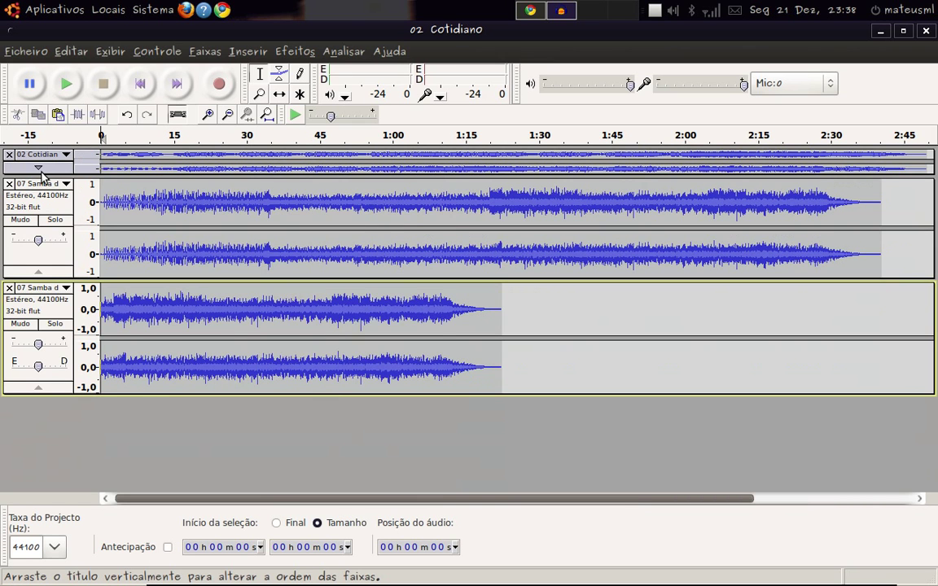
left_click(72, 50)
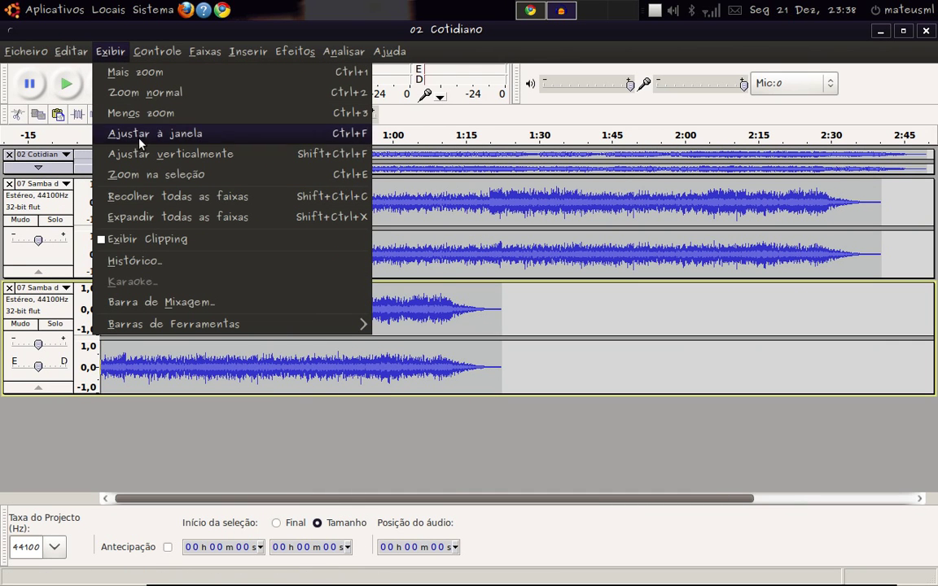
left_click(145, 200)
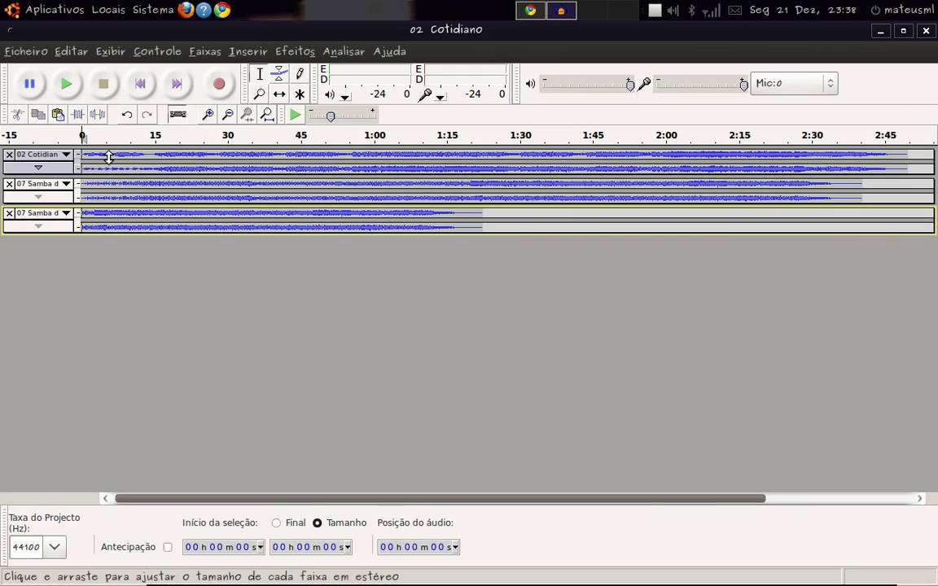
left_click(47, 168)
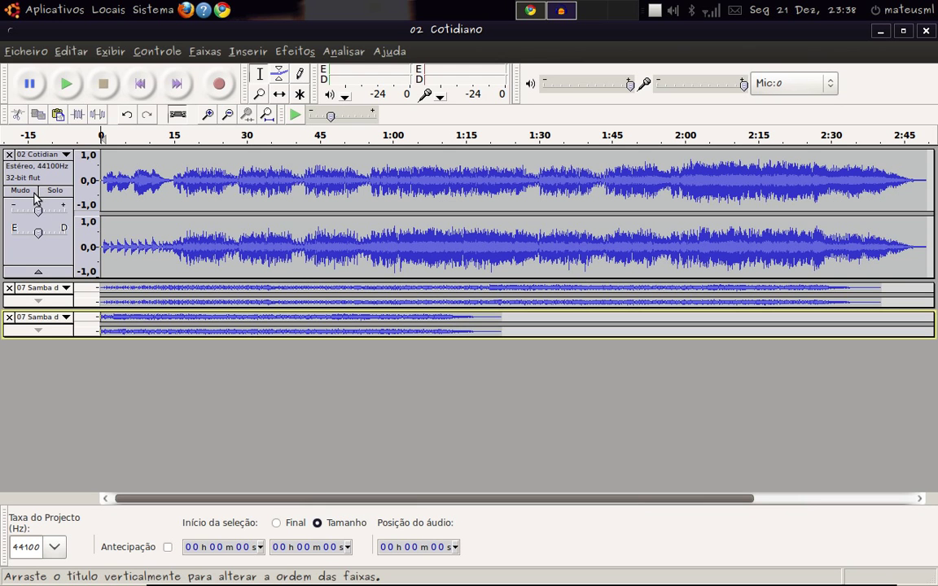
left_click(38, 273)
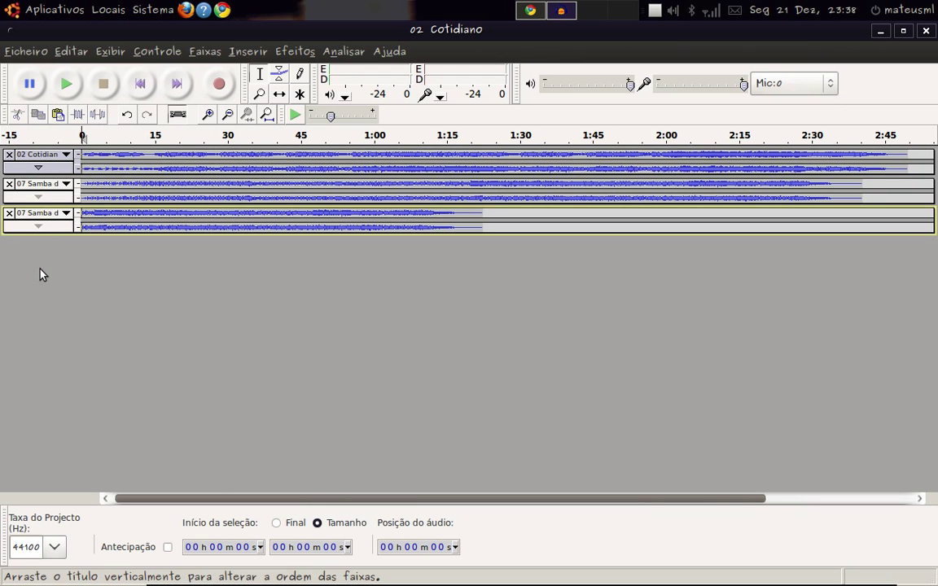
- Display the mixer board, move it clear of the track names to view each track's controls, and close it
left_click(105, 50)
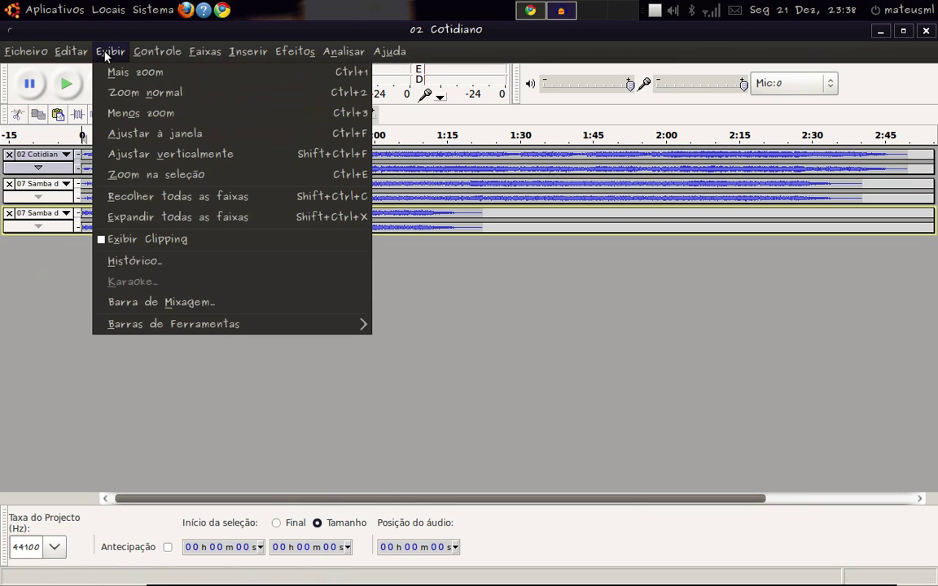
left_click(237, 310)
left_click_drag(136, 46, 682, 65)
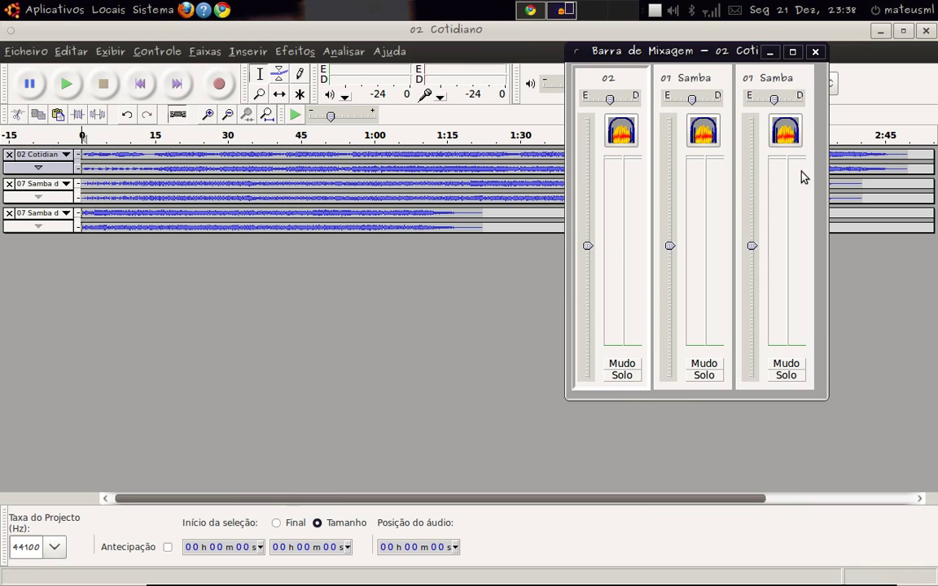
left_click(815, 51)
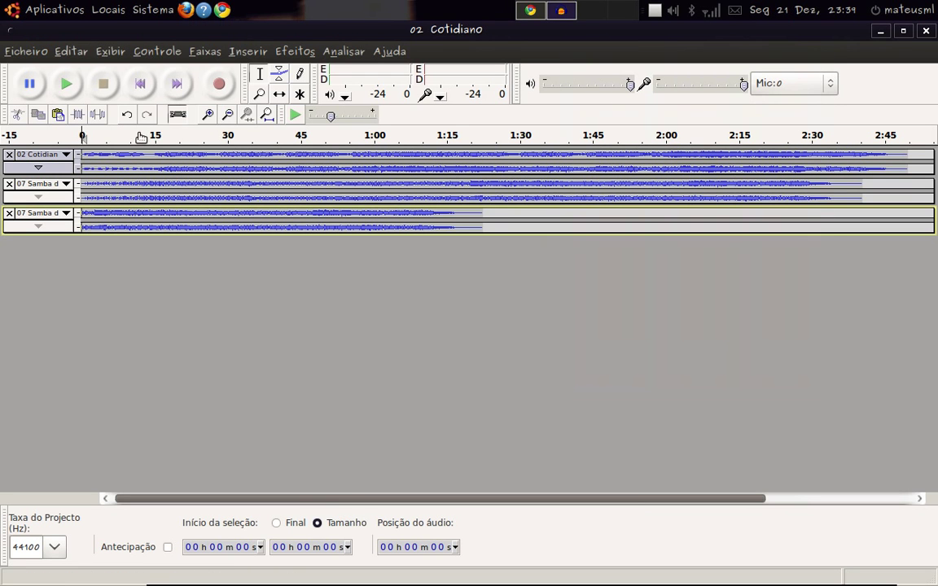
- Expand all collapsed tracks to their full display
left_click(105, 54)
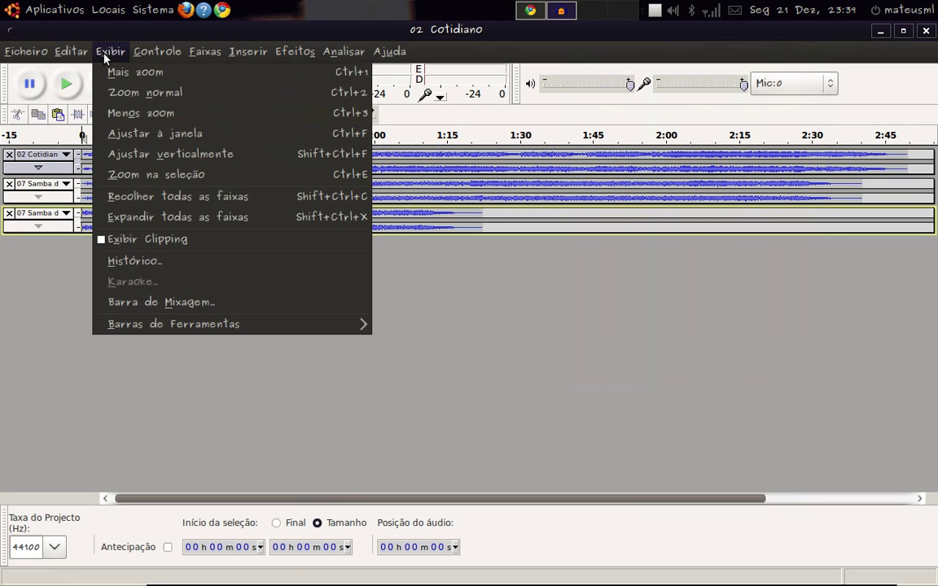
left_click(130, 217)
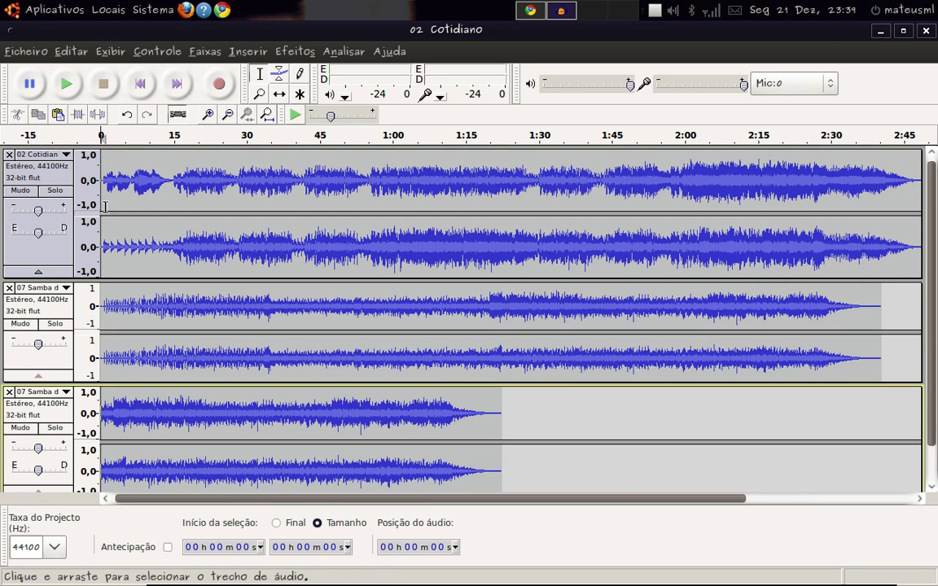
- Place the cursor at about 2 seconds in the 02 Cotidiano track, play all tracks together briefly, and stop playback
left_click(111, 177)
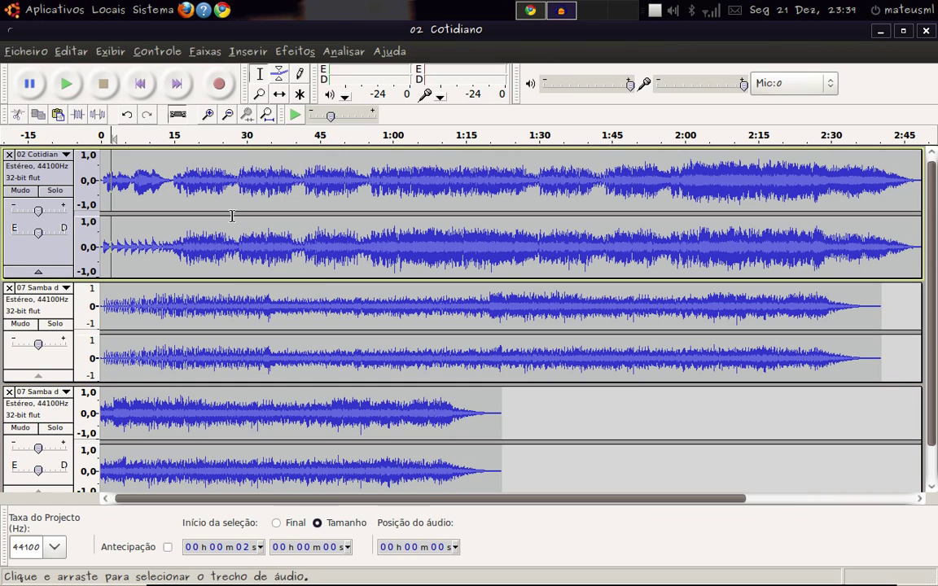
left_click(106, 130)
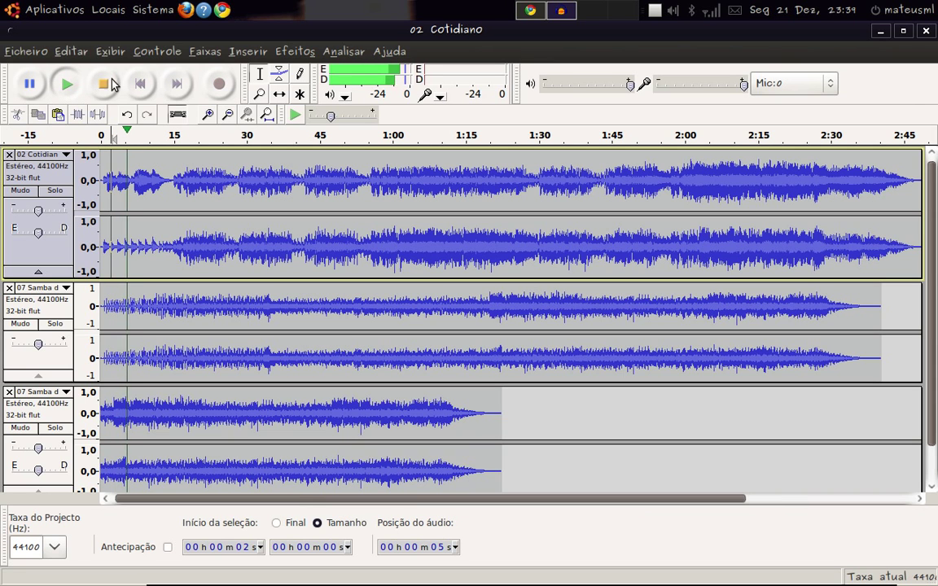
left_click(106, 85)
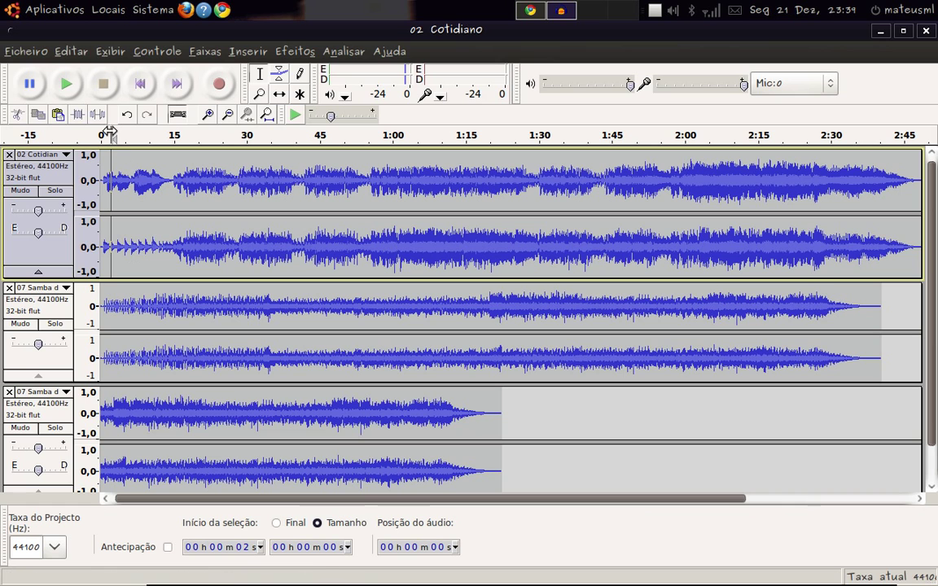
- Set the 02 Cotidiano track to solo
left_click(55, 191)
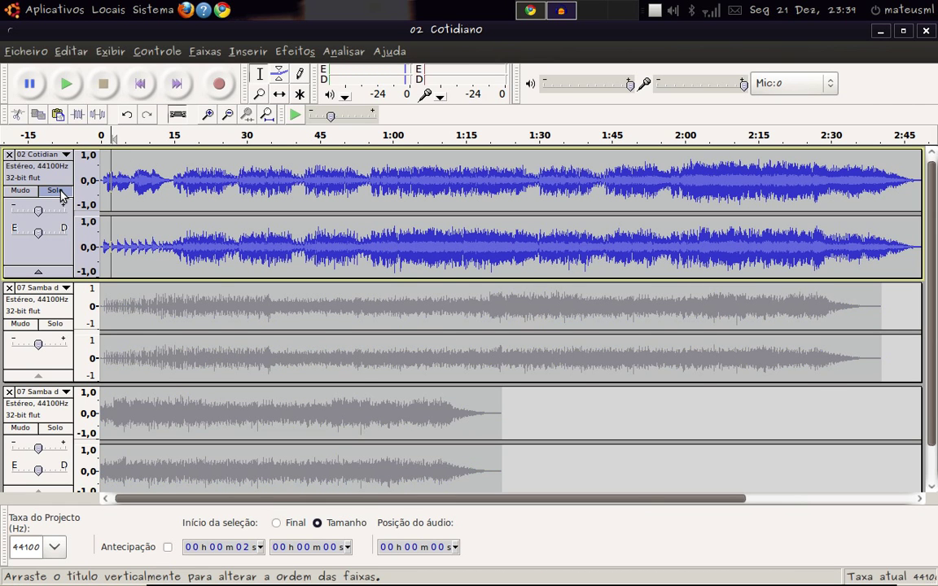
- Play the soloed 02 Cotidiano track briefly, stop playback, and turn its solo off
key("space")
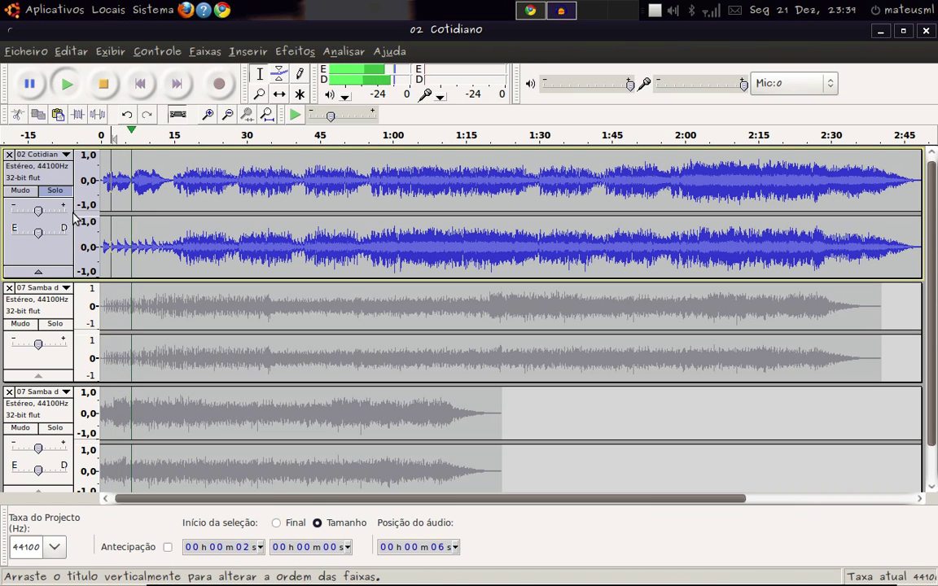
key("space")
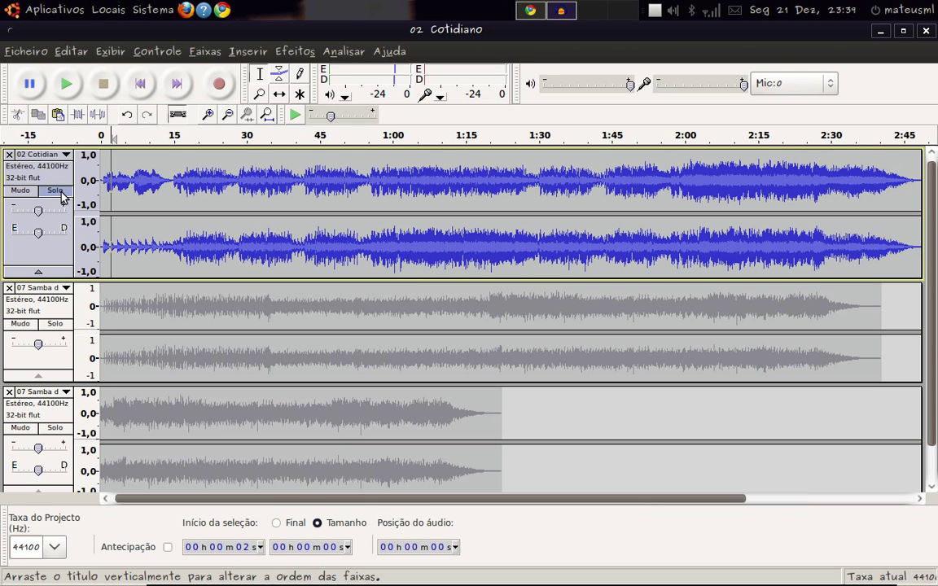
left_click(62, 193)
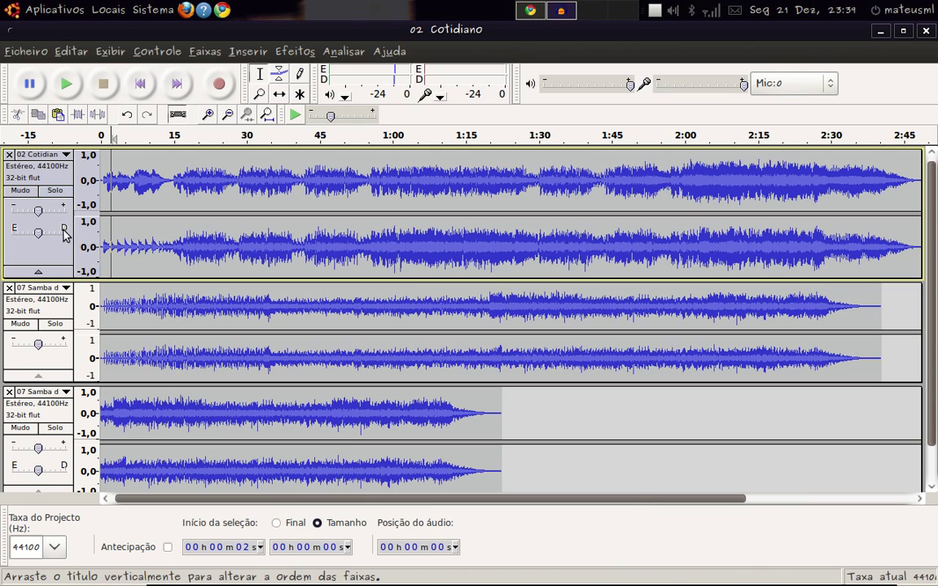
- Mute the 02 Cotidiano track, play the remaining tracks briefly, stop playback, and unmute it
left_click(19, 189)
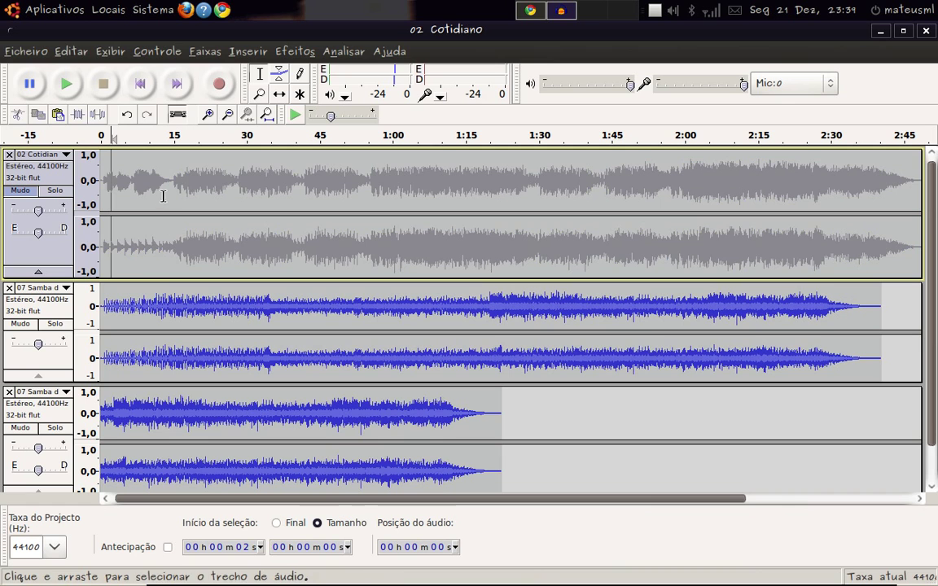
key("space")
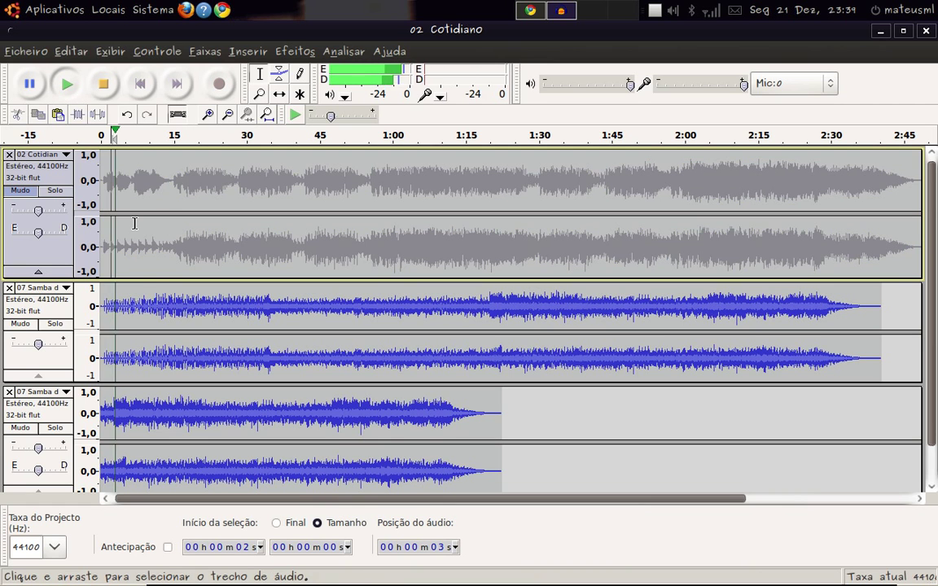
left_click(97, 84)
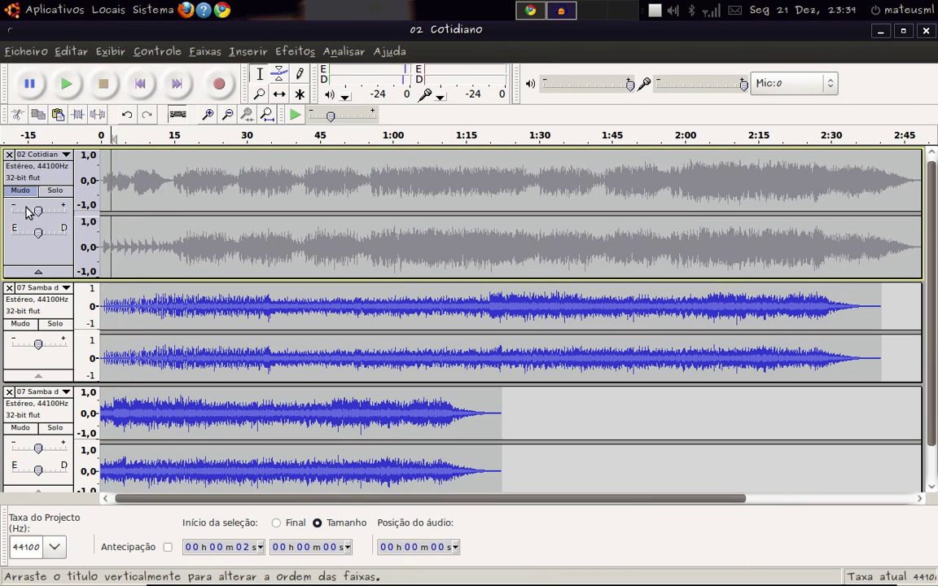
left_click(32, 190)
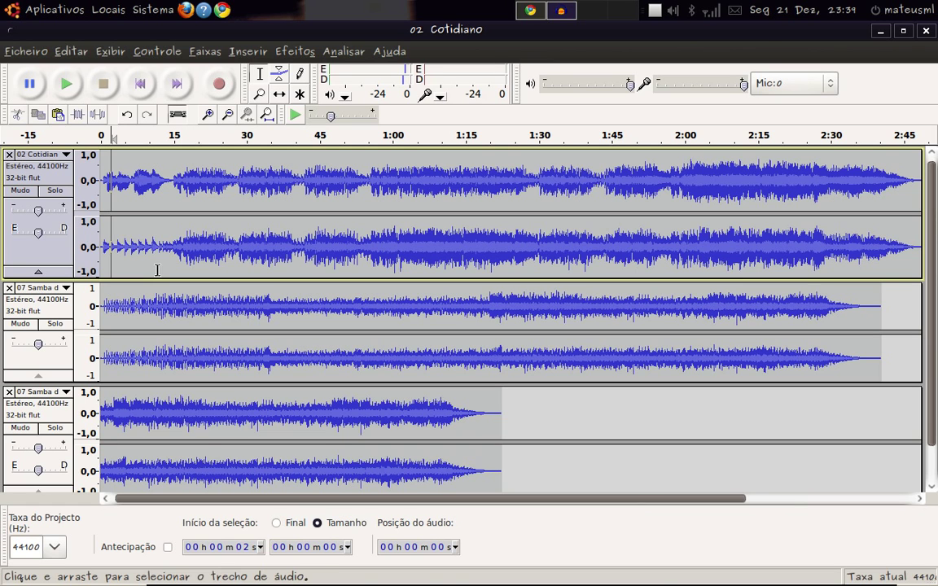
- Solo the 02 Cotidiano track and the first 07 Samba track together, and turn both solos off
left_click(54, 192)
left_click(48, 304)
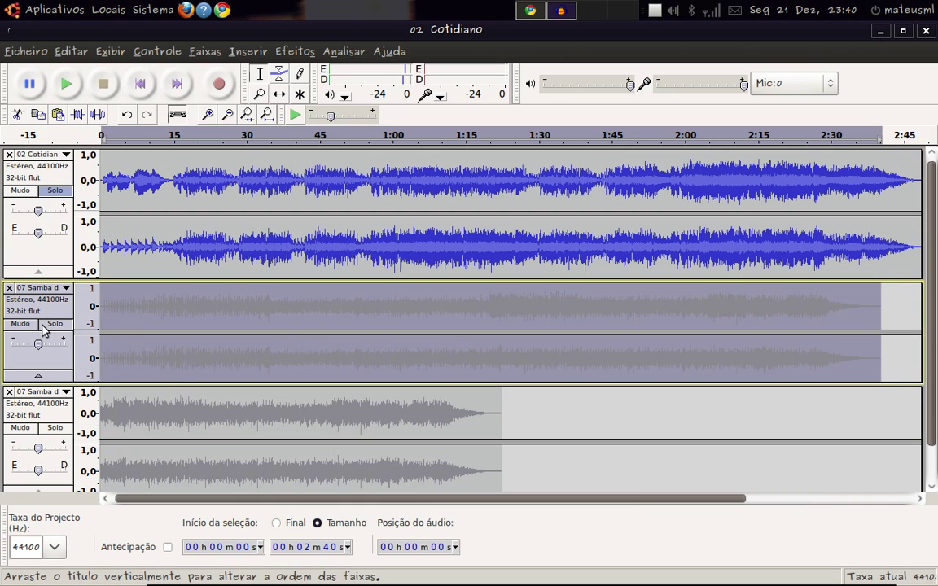
left_click(47, 324)
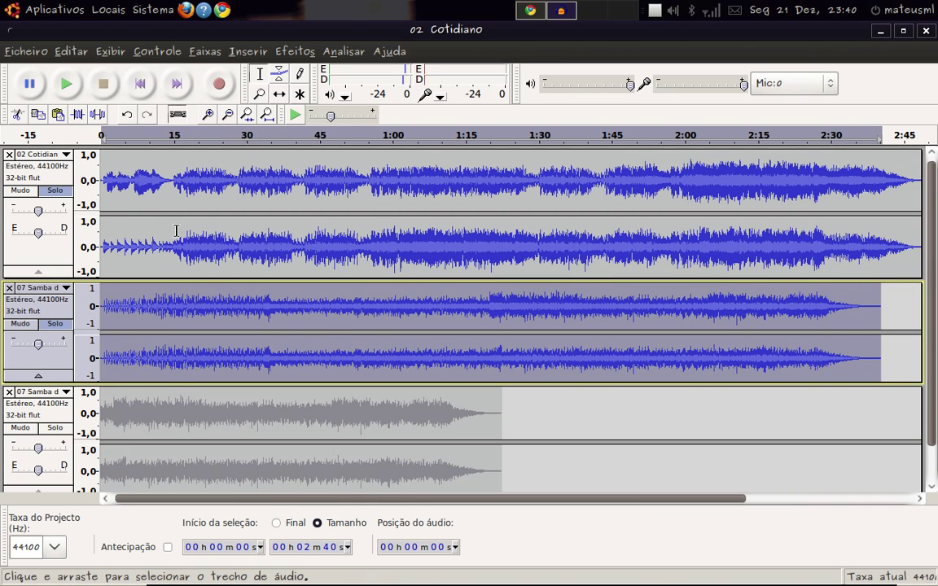
left_click(55, 191)
left_click(54, 324)
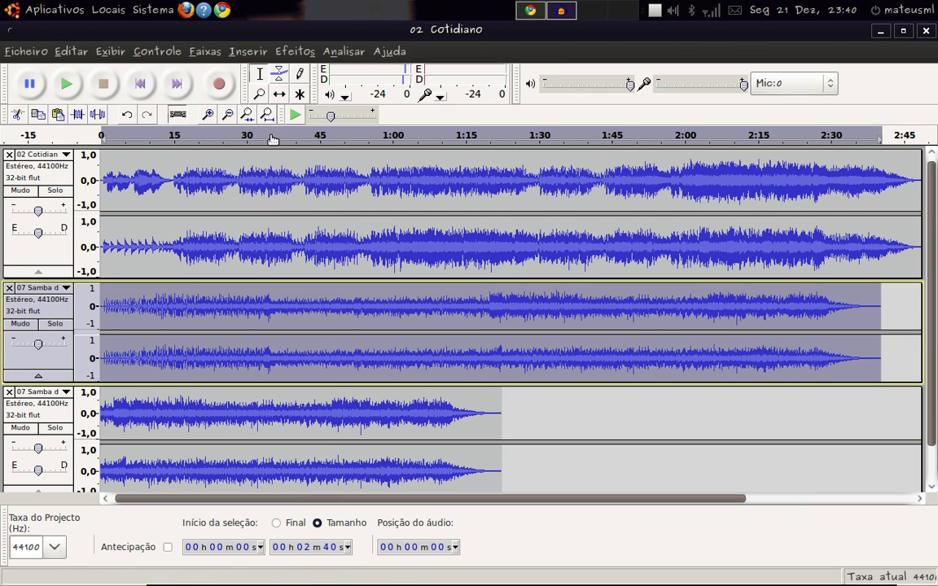
left_click(203, 52)
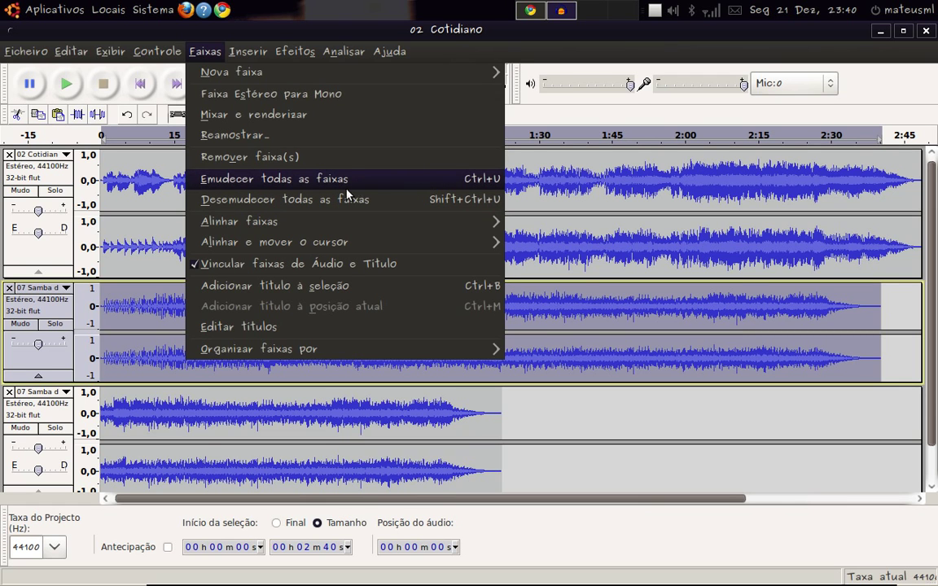
mouse_move(417, 359)
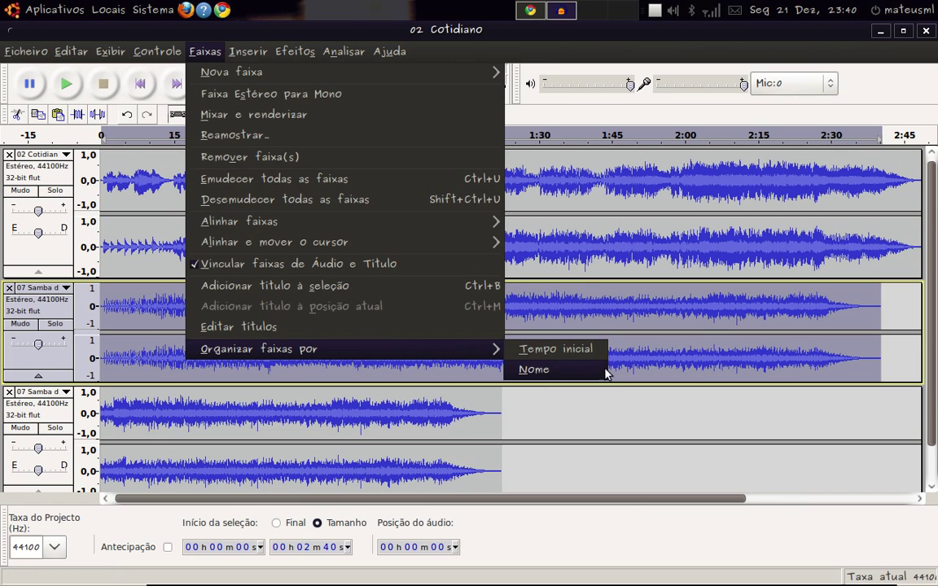
left_click(583, 251)
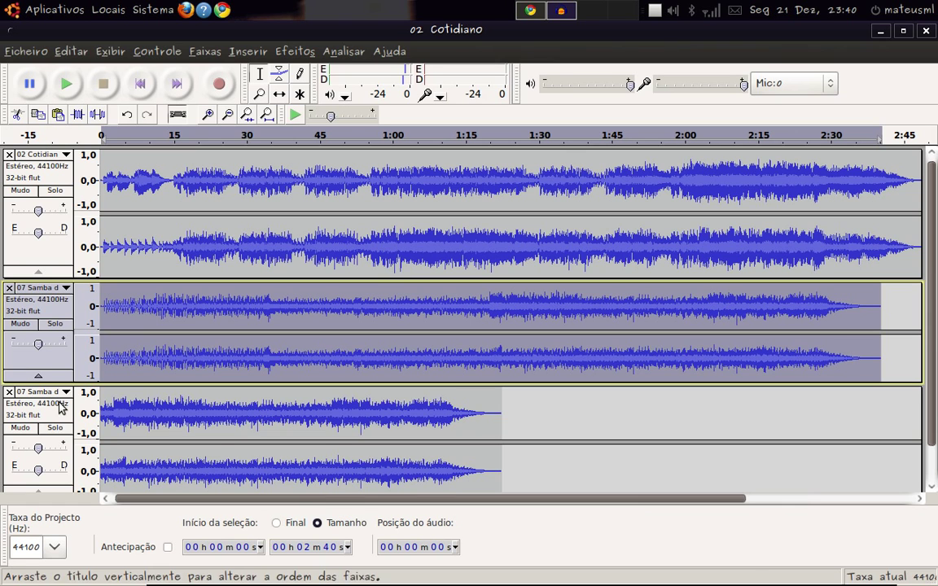
- Remove the third track, the shorter 07 Samba copy, and enlarge the height of the remaining 07 Samba track
left_click(9, 392)
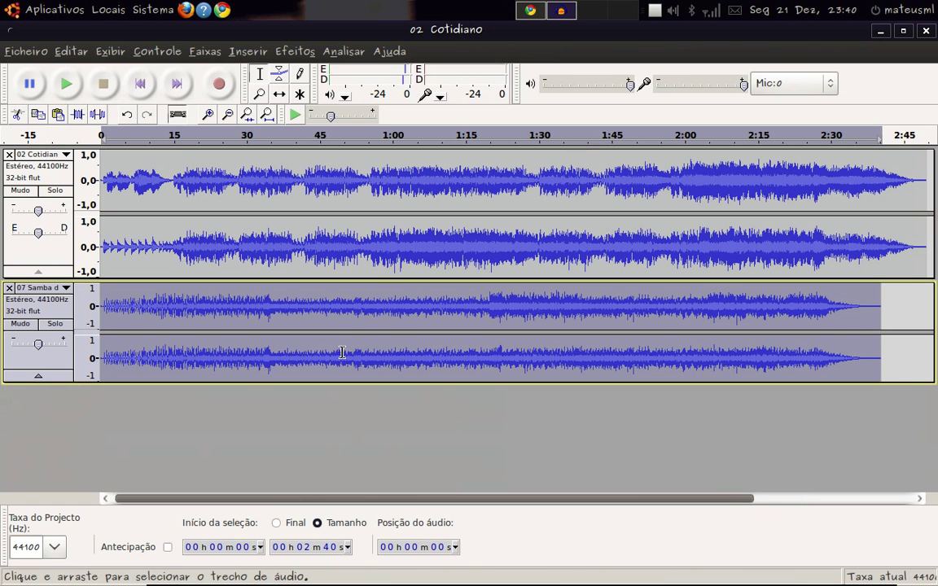
left_click_drag(290, 381, 289, 469)
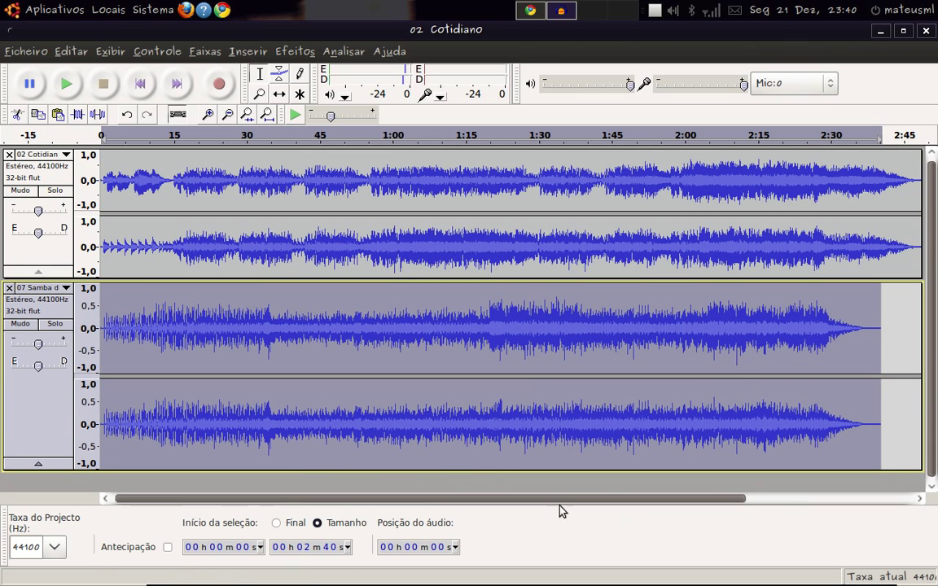
- Copy about 44 seconds of the 07 Samba track starting at 1:51 and paste them at about 2:58 in the 02 Cotidiano track
left_click_drag(392, 503, 631, 506)
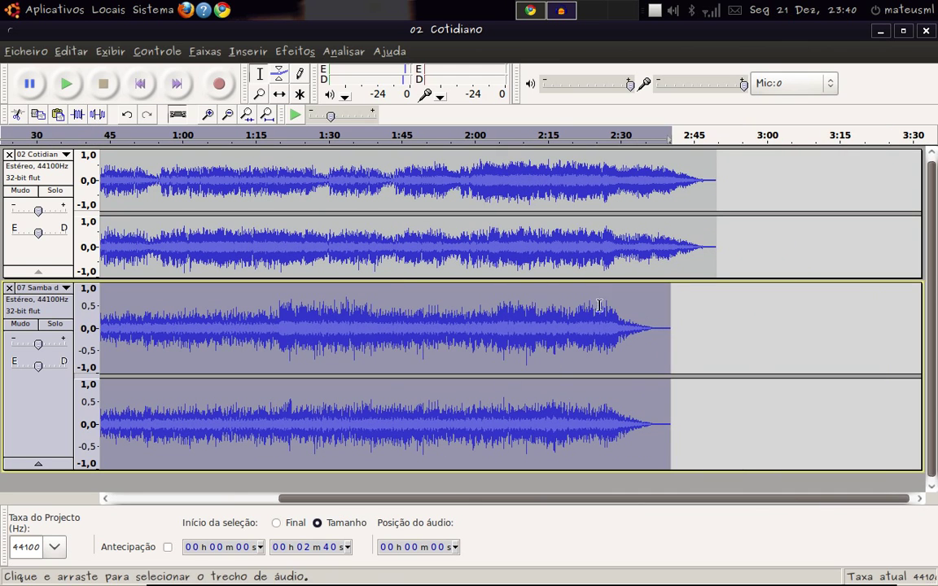
left_click_drag(420, 325, 657, 326)
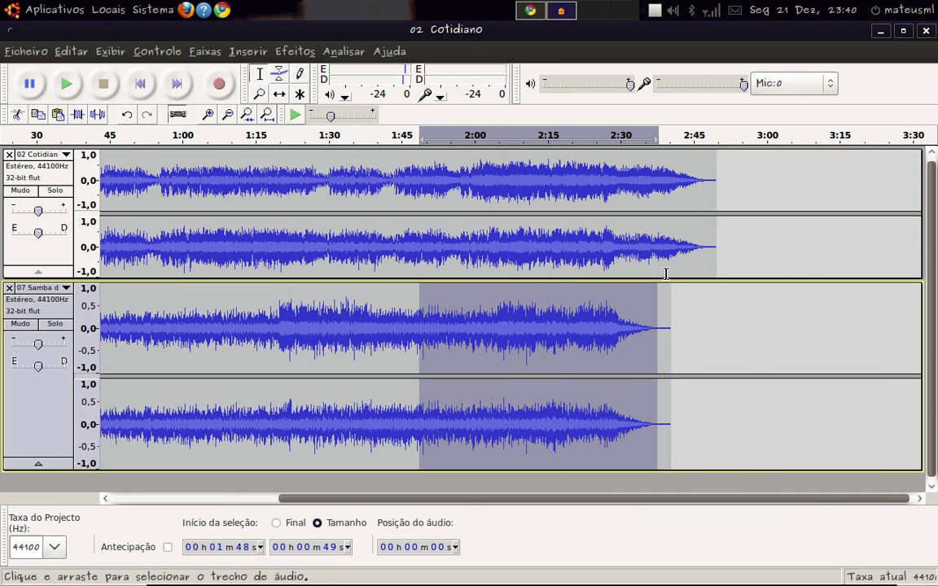
left_click(753, 167)
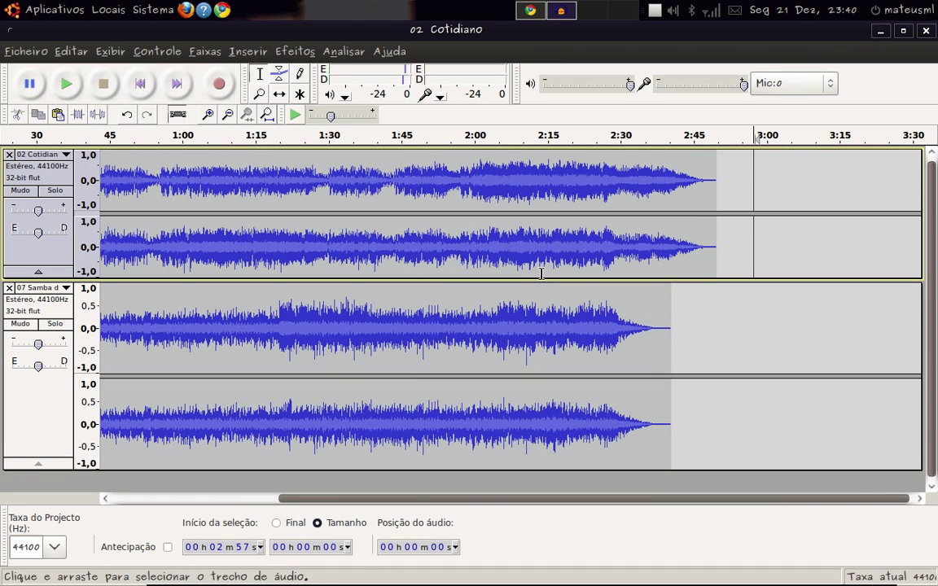
left_click_drag(650, 326, 435, 326)
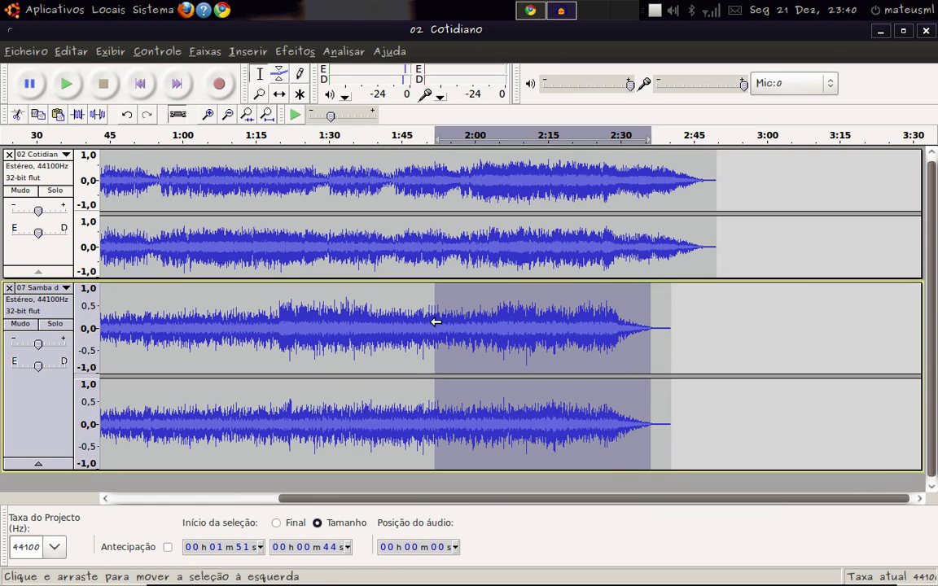
left_click(761, 178)
key("ctrl+v")
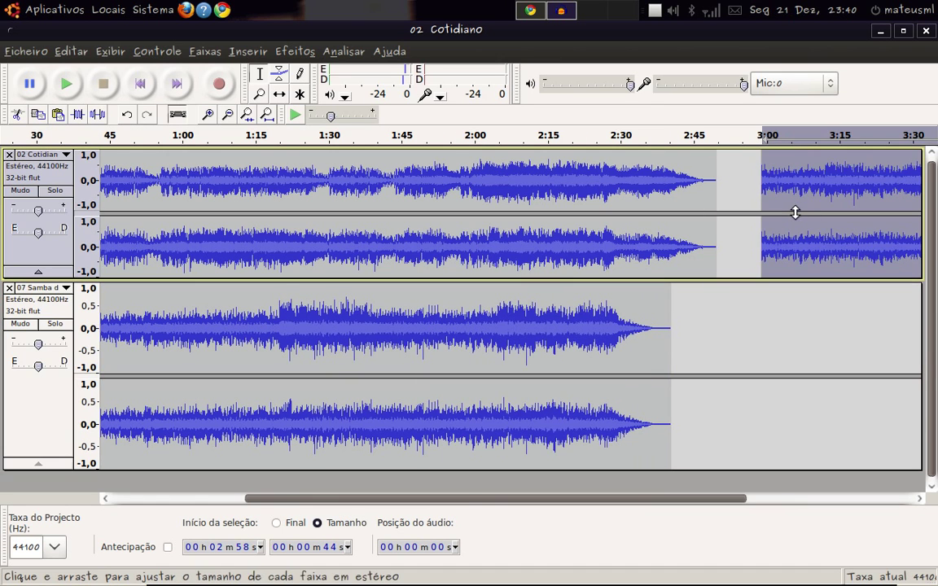
- Use the Time Shift tool to move the pasted clip from 02 Cotidiano into the 07 Samba track, starting at about 2:46
left_click_drag(625, 504, 703, 504)
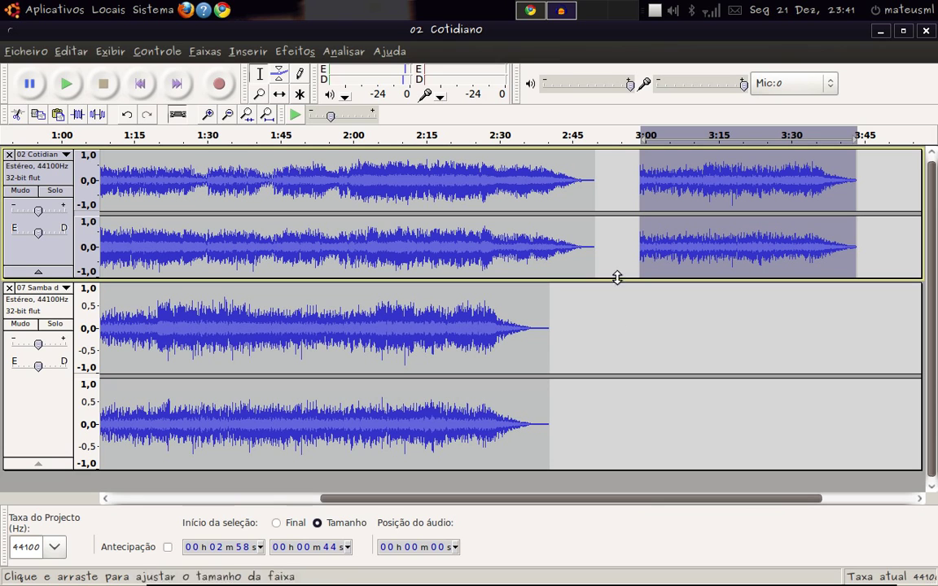
left_click(279, 96)
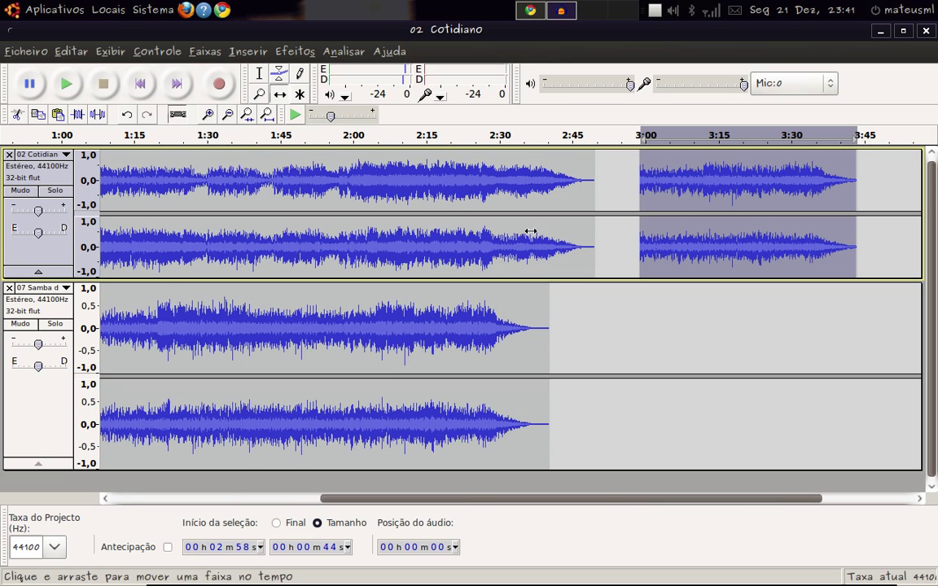
left_click_drag(709, 178, 691, 188)
left_click(24, 403)
left_click_drag(729, 166, 666, 384)
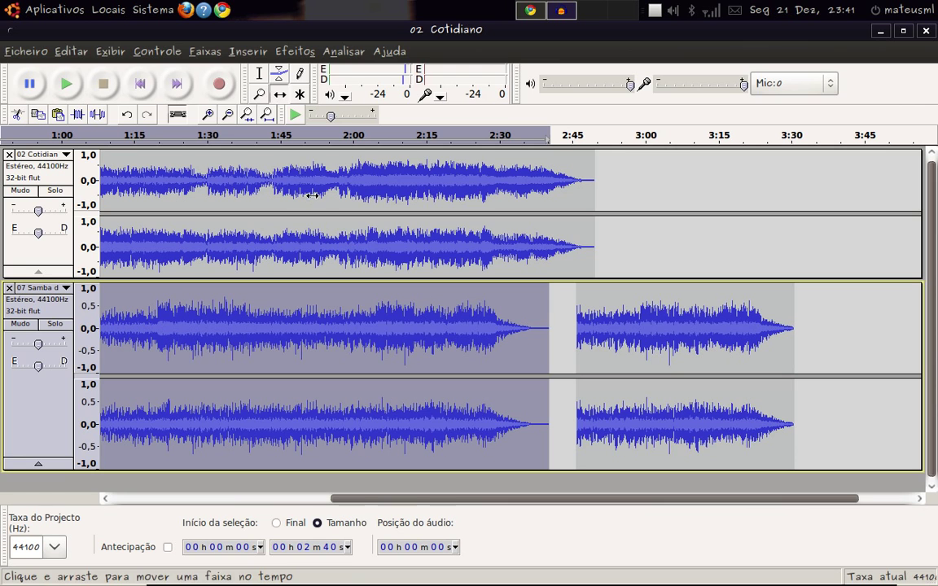
- Start resampling the selected 07 Samba track to 48000 Hz and stop the process
left_click(204, 51)
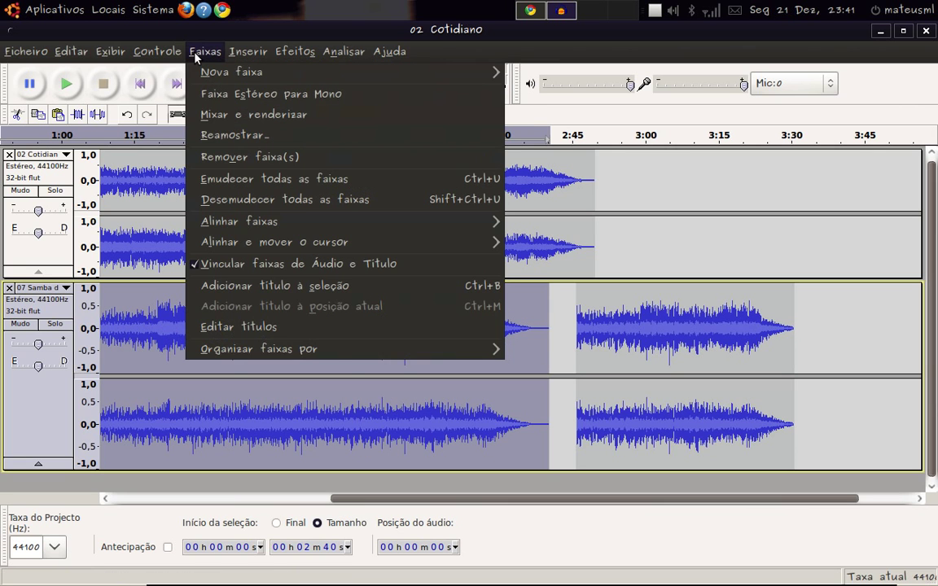
left_click(229, 134)
left_click(625, 291)
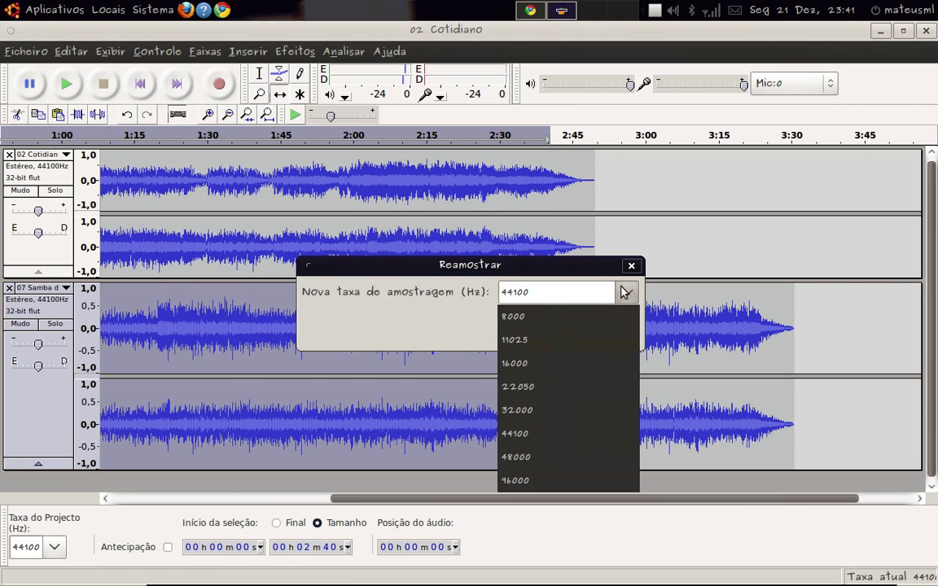
left_click(547, 454)
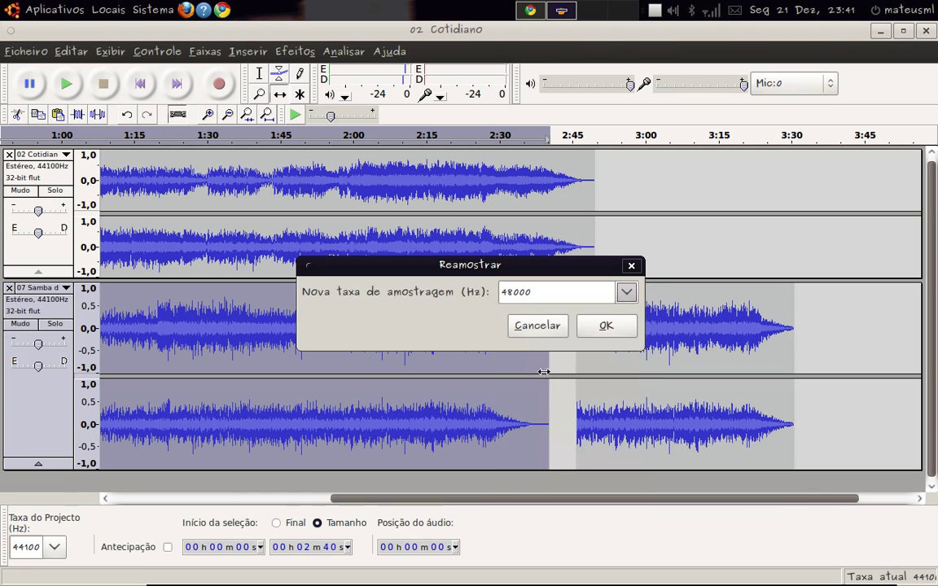
left_click(604, 327)
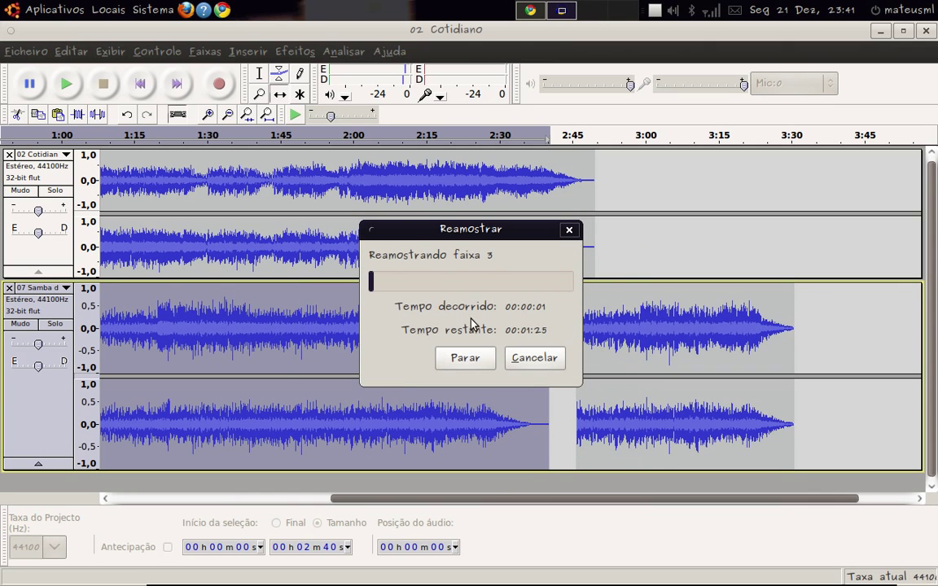
left_click(477, 367)
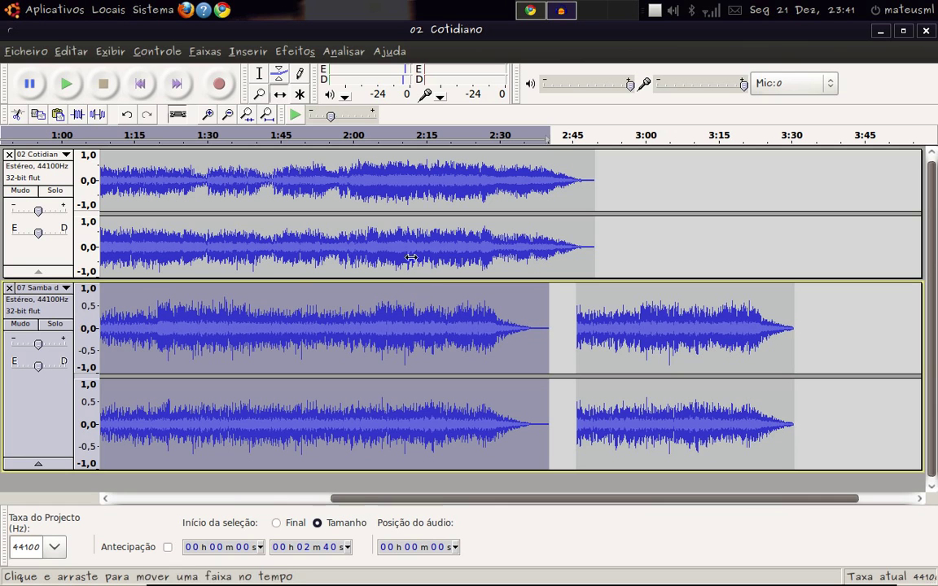
- Split the 07 Samba stereo track into separate channels and shift their second clips to about 2:55 in the left and 2:45 in the right
left_click(62, 287)
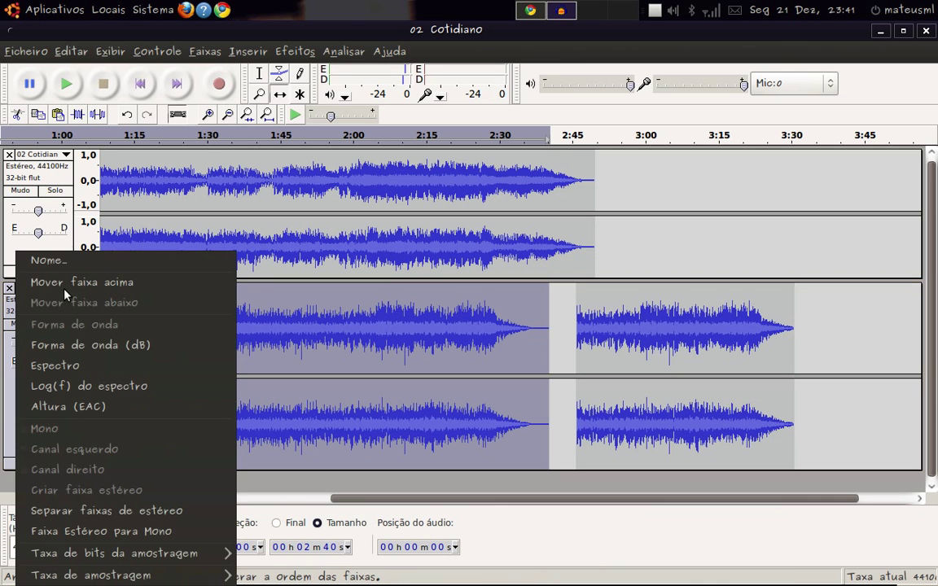
left_click(99, 515)
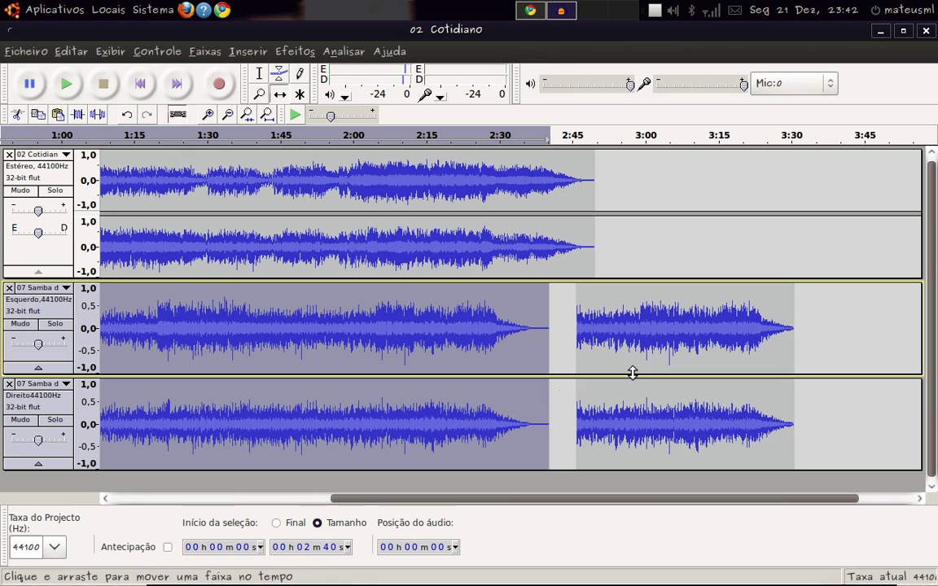
left_click_drag(643, 330, 691, 331)
mouse_move(648, 427)
left_mouse_down()
mouse_move(706, 428)
mouse_move(645, 428)
left_mouse_up()
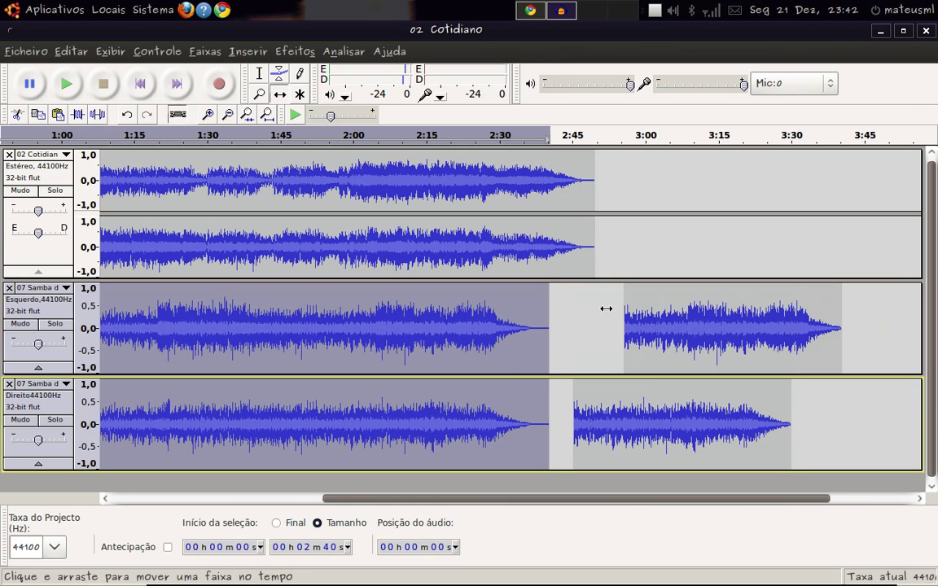
left_click(552, 367)
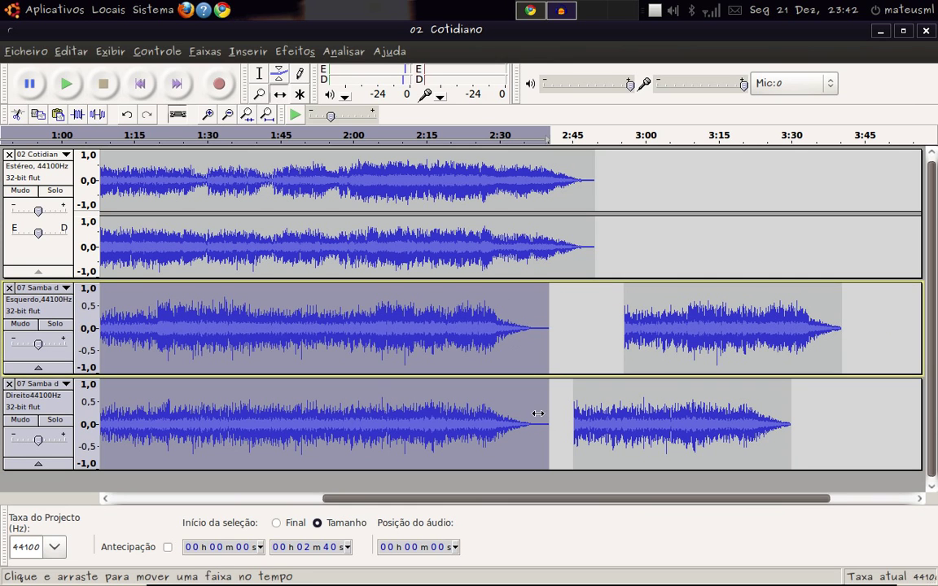
- Reposition the second clips to start at about 2:50 in the left channel and 2:51 in the right channel
left_click_drag(574, 411, 639, 411)
left_click_drag(659, 334, 627, 334)
left_click_drag(679, 444, 672, 420)
left_click_drag(676, 312, 687, 313)
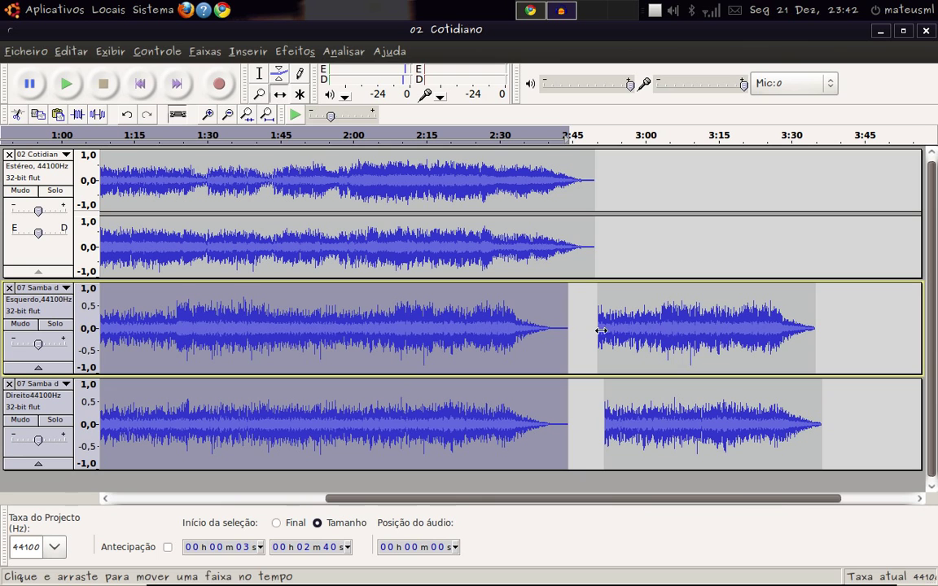
- Copy the second clip of the left 07 Samba channel and paste it into the 02 Cotidiano track at about 3:03
scroll(649, 448, "right", 3)
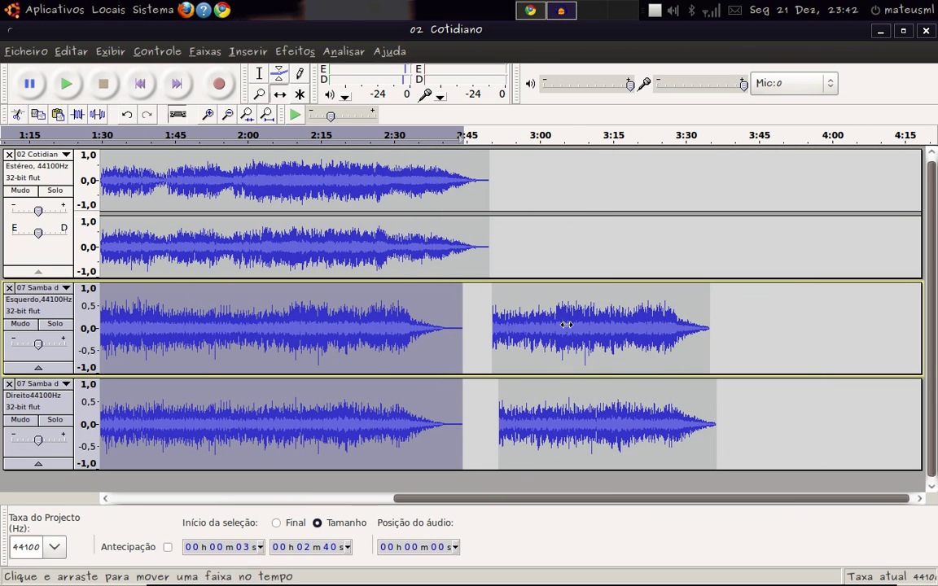
left_click(259, 73)
left_click_drag(492, 306, 734, 306)
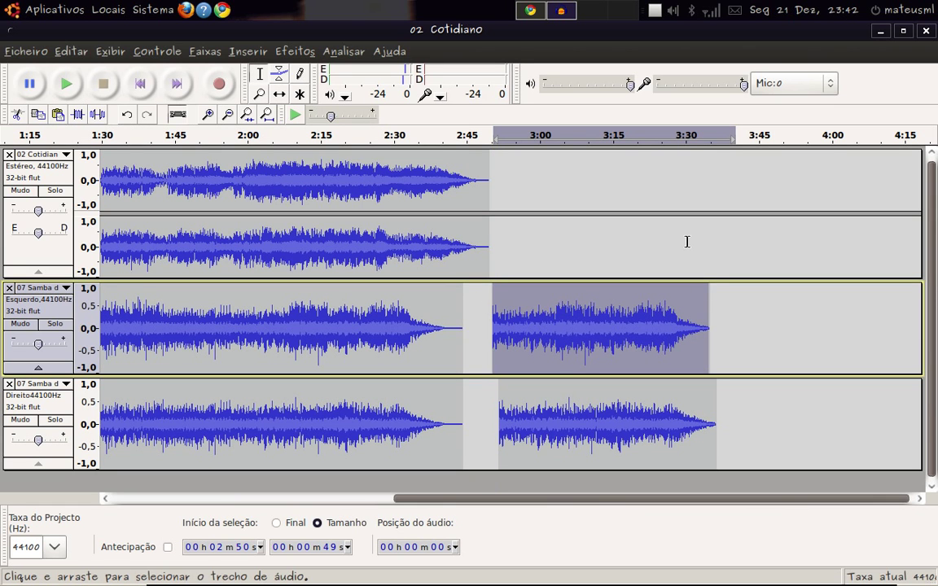
left_click(557, 185)
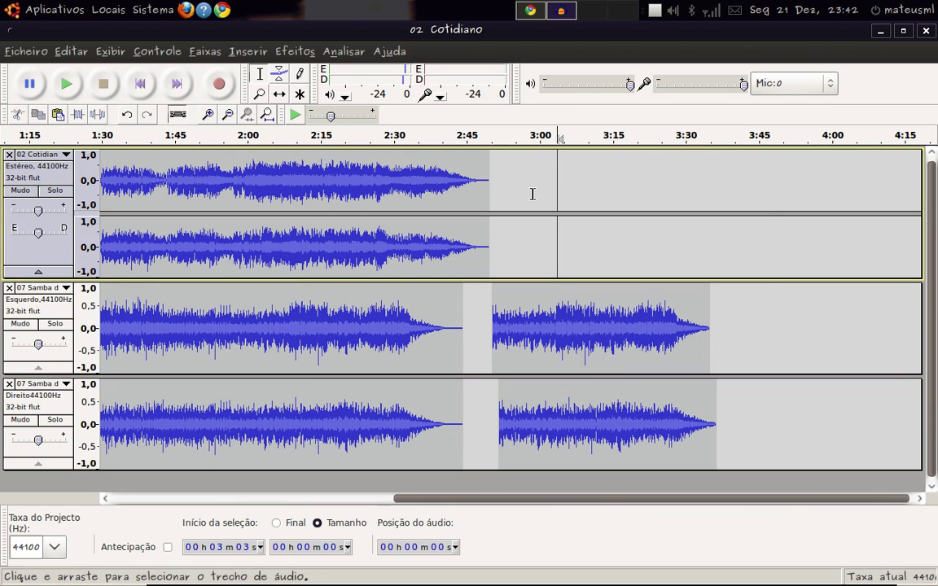
key("ctrl+v")
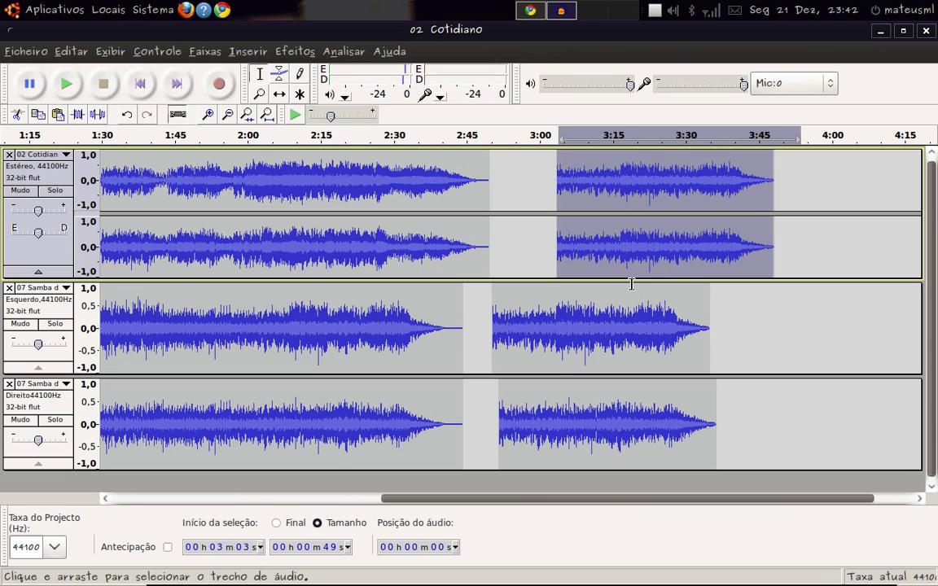
- Try to paste a 37-second section of 02 Cotidiano, starting at about 2:03, into the left 07 Samba channel at 3:47
left_click_drag(448, 175, 263, 183)
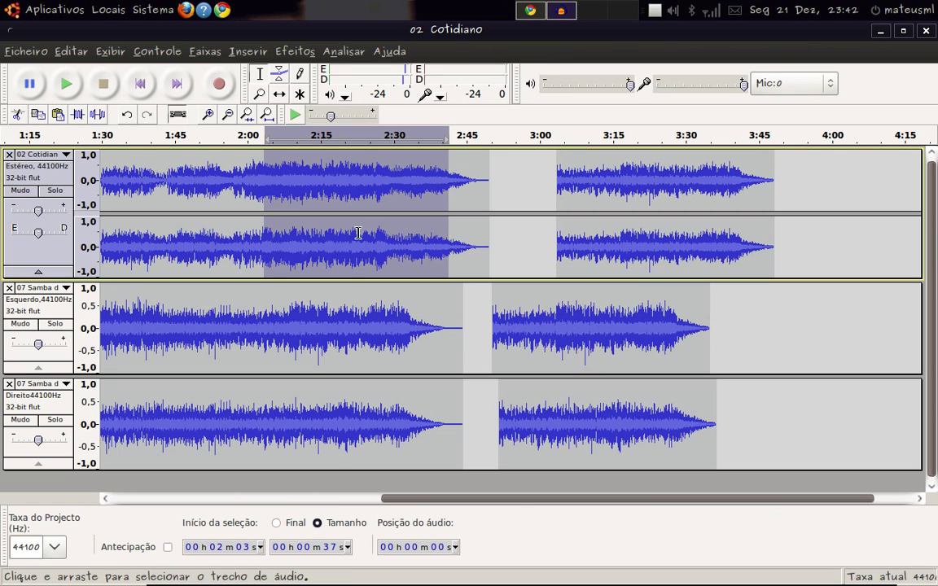
left_click(778, 355)
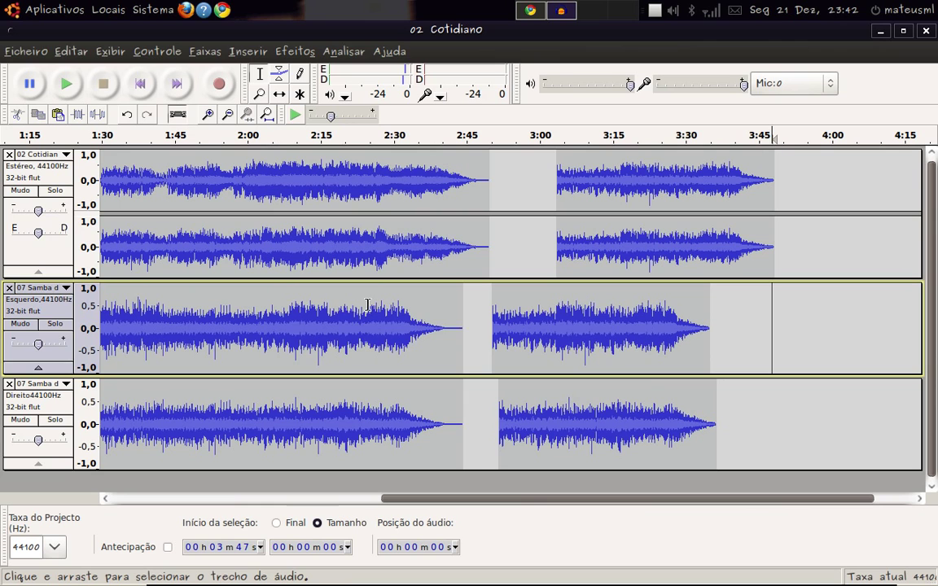
key("ctrl+v")
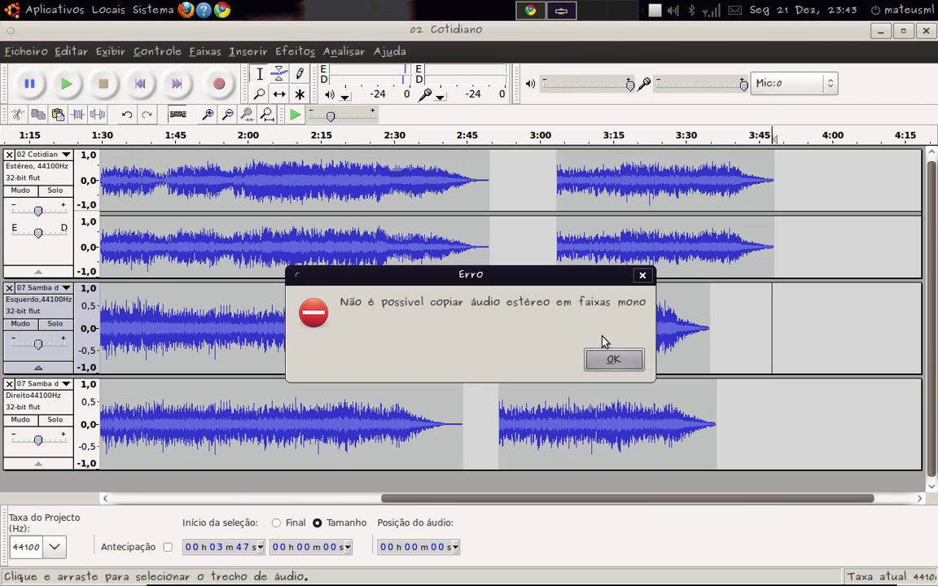
left_click(614, 360)
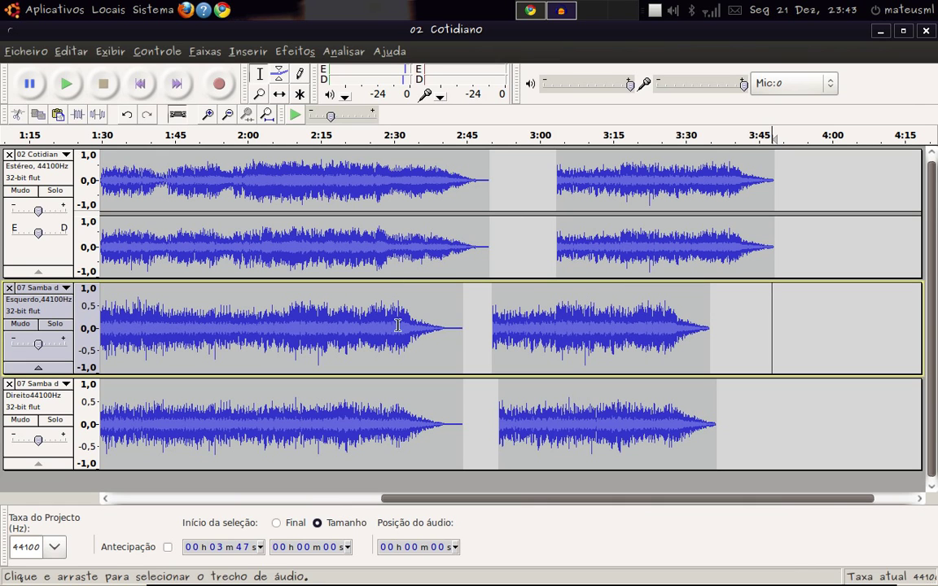
- Select a section spanning 02 Cotidiano and the left 07 Samba channel and look through the available effects
left_click_drag(431, 362, 178, 203)
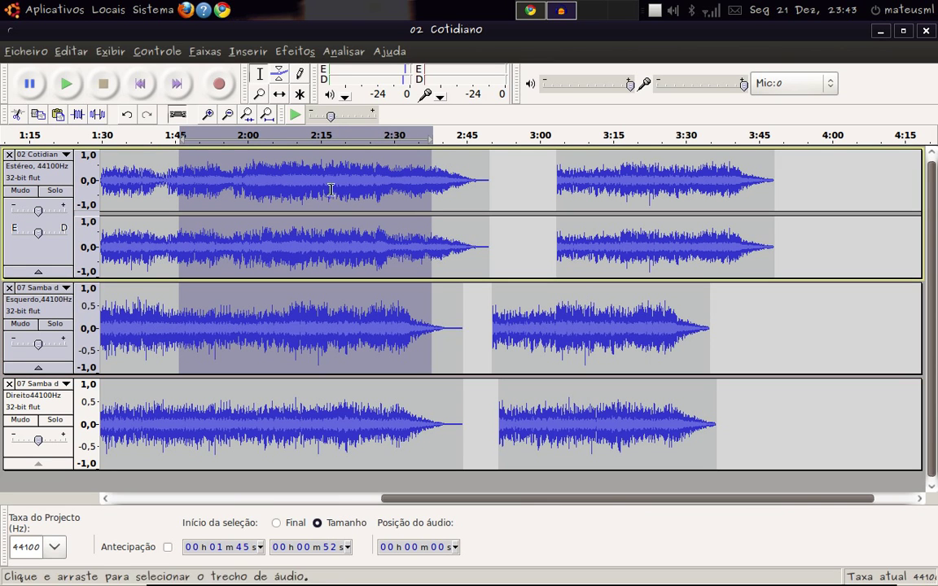
left_click(339, 230)
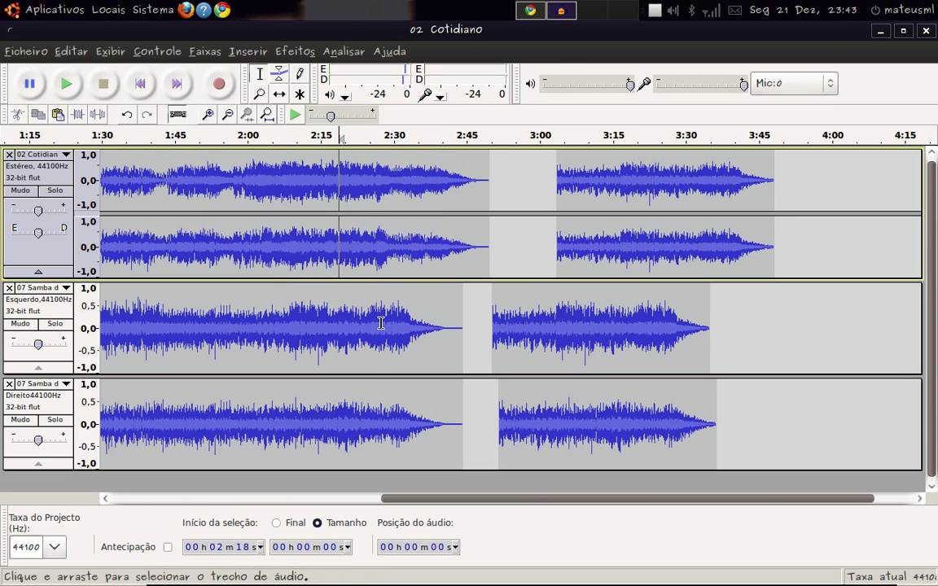
left_click_drag(379, 306, 257, 203)
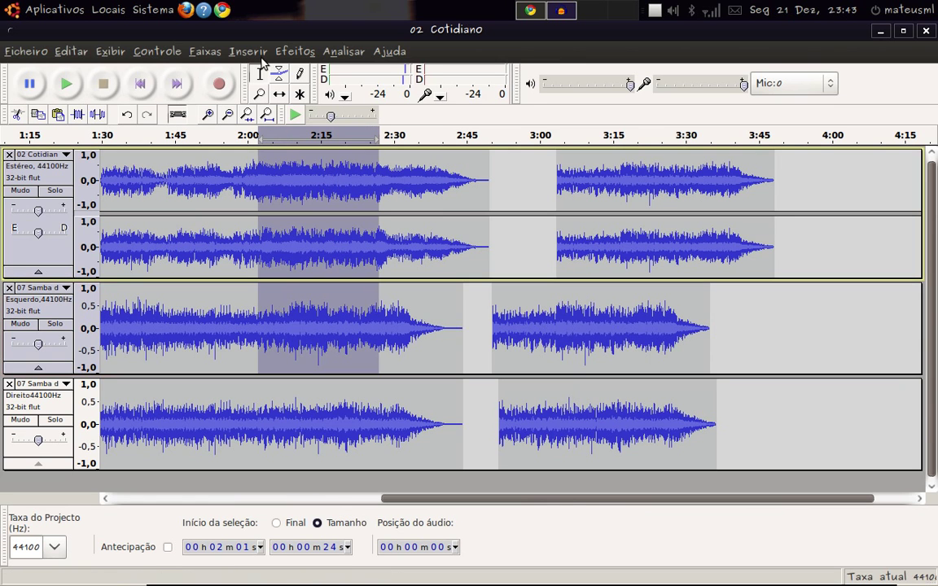
left_click(291, 52)
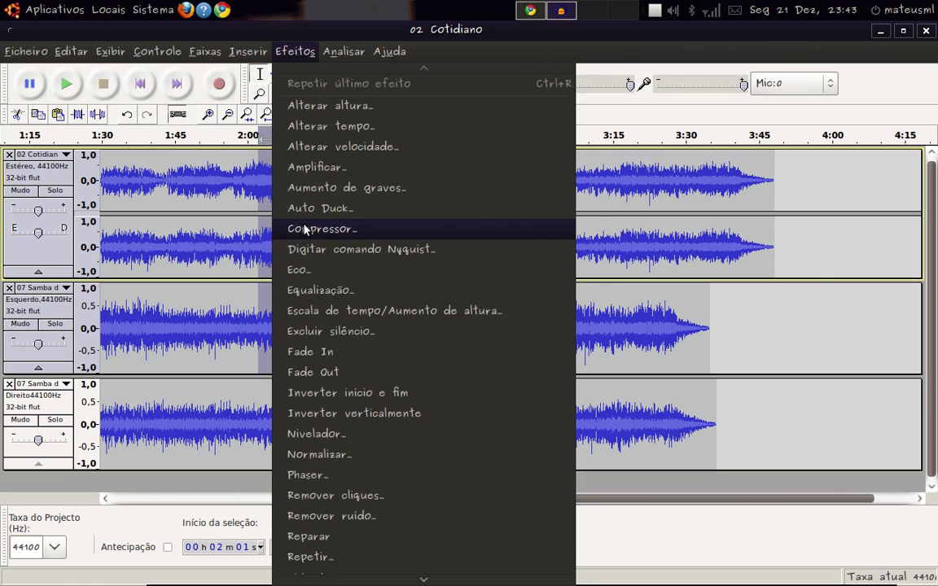
left_click(793, 317)
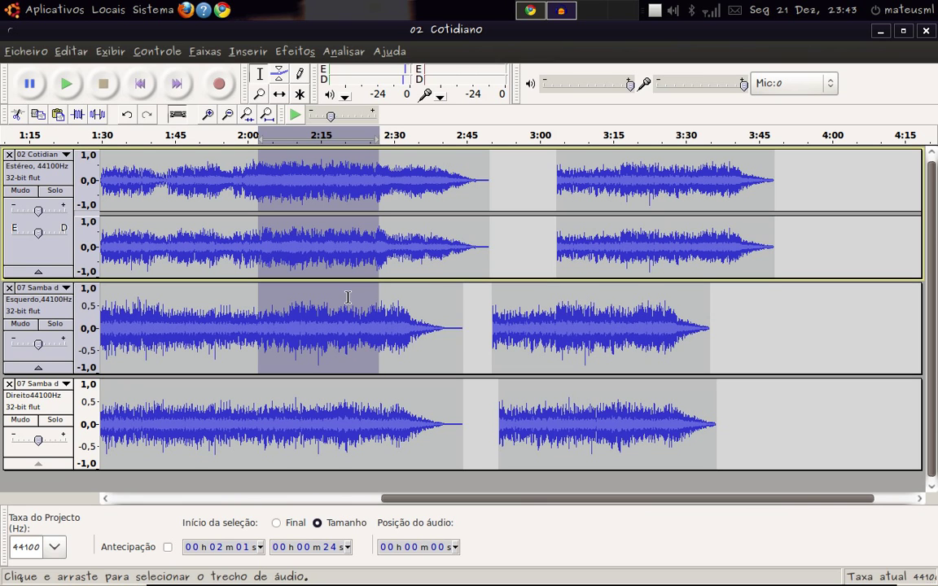
left_click(659, 312)
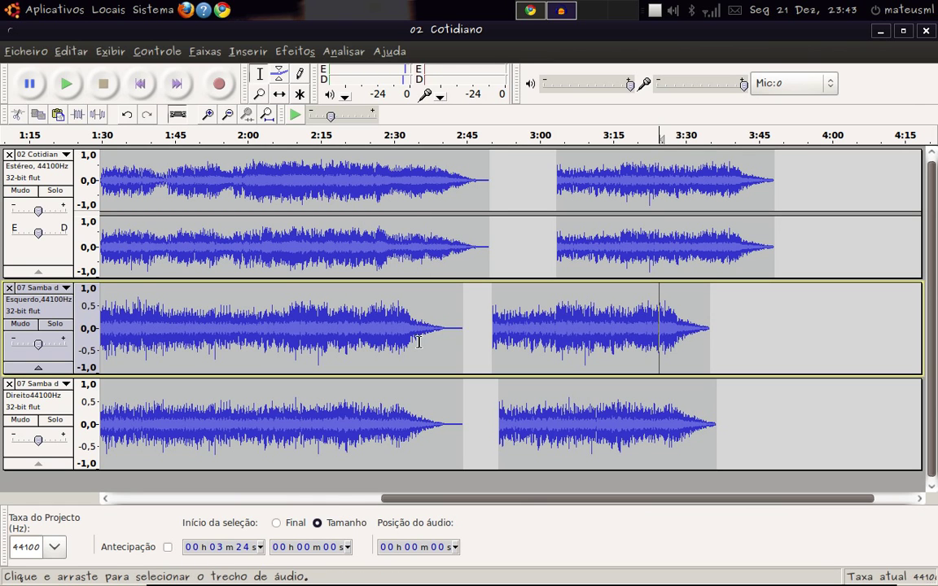
- Mix and render 02 Cotidiano together with the left 07 Samba channel, and undo the mix
left_click_drag(427, 350, 251, 195)
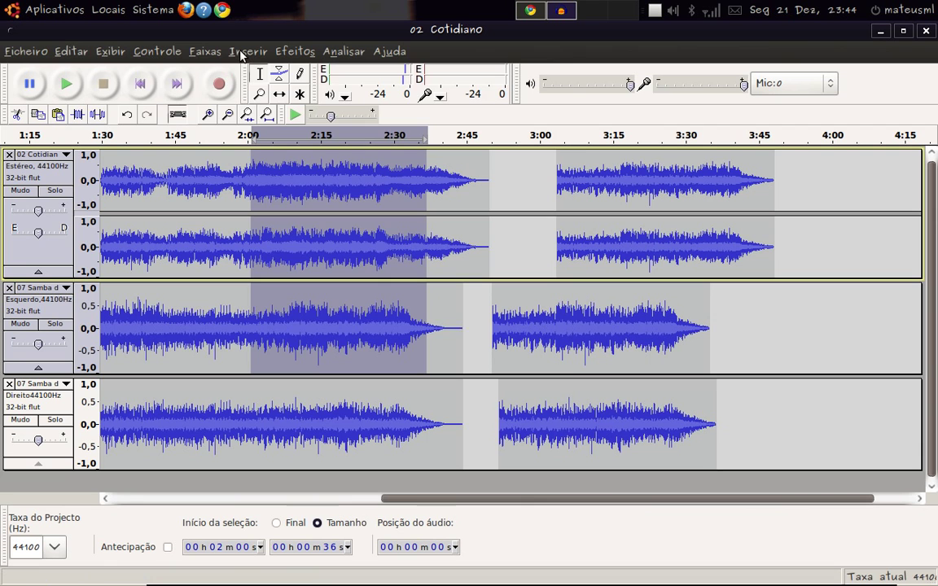
left_click(195, 49)
left_click(217, 118)
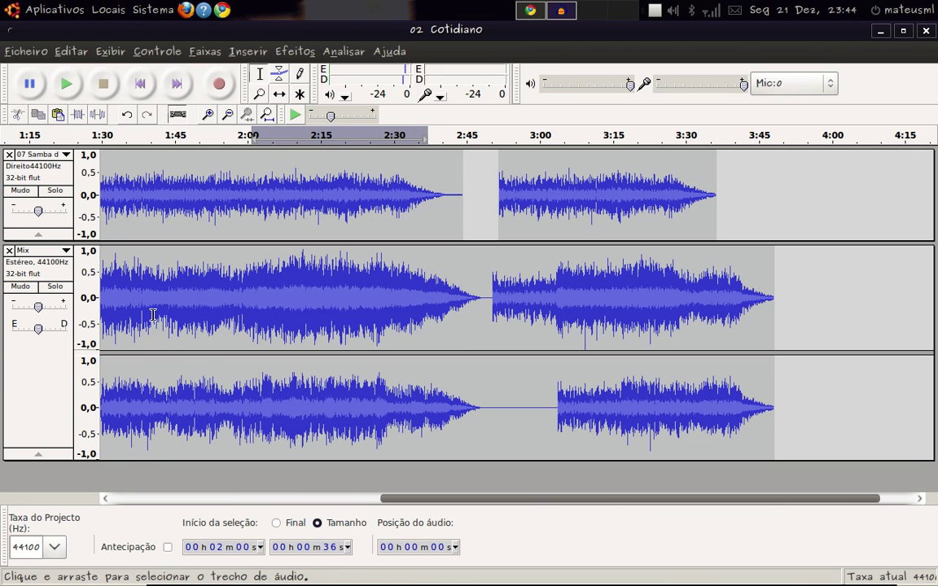
key("ctrl+z")
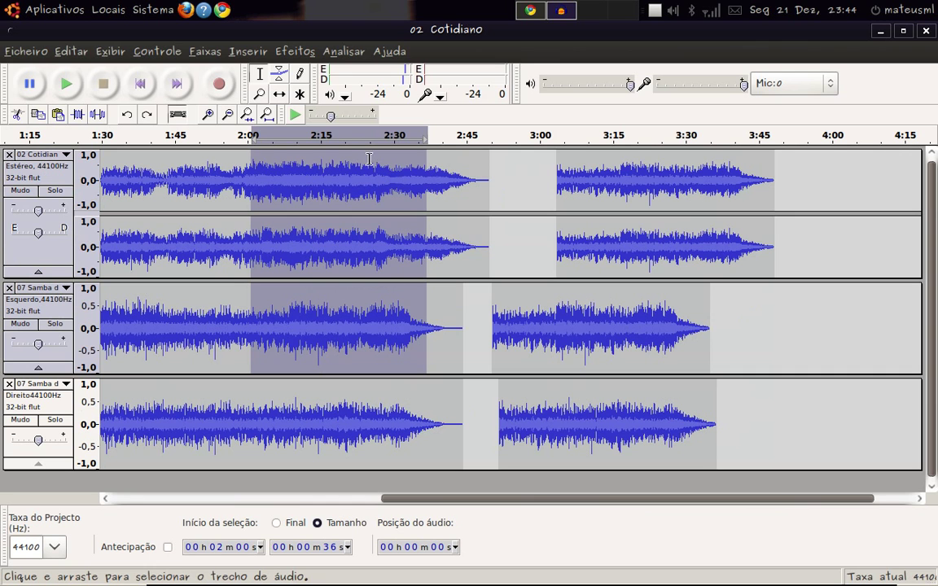
left_click_drag(550, 170, 791, 168)
left_click(829, 175)
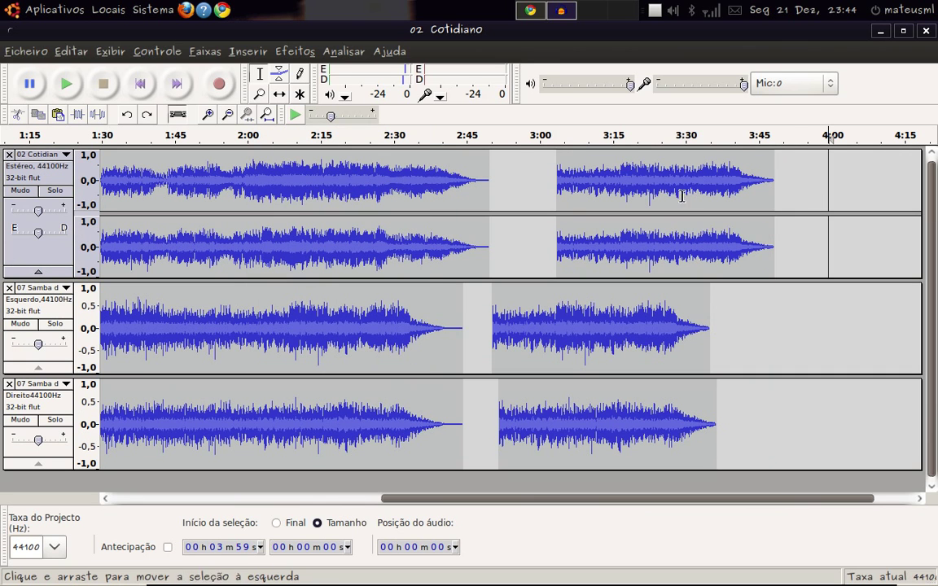
left_click_drag(557, 181, 775, 177)
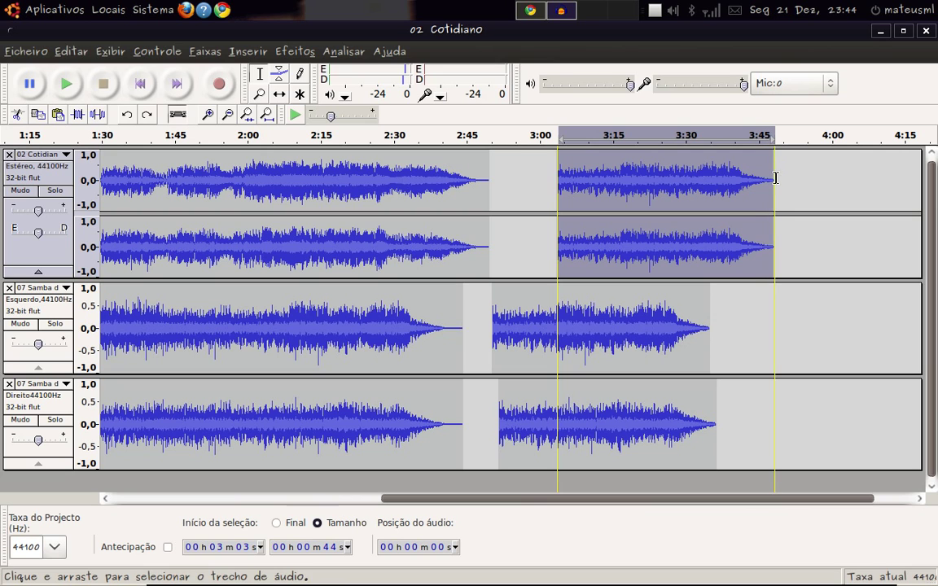
left_click(516, 167)
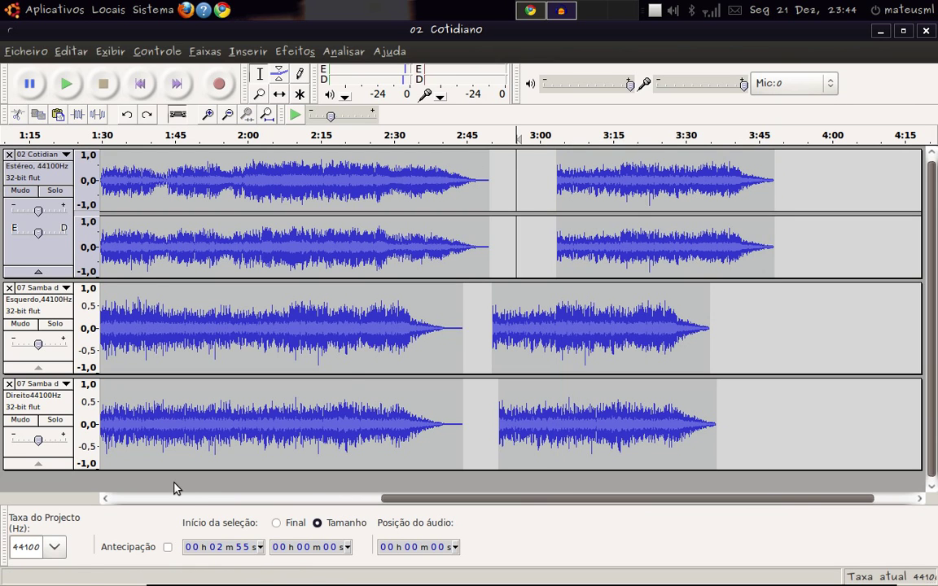
- Add a new empty stereo track to the project
left_click(241, 52)
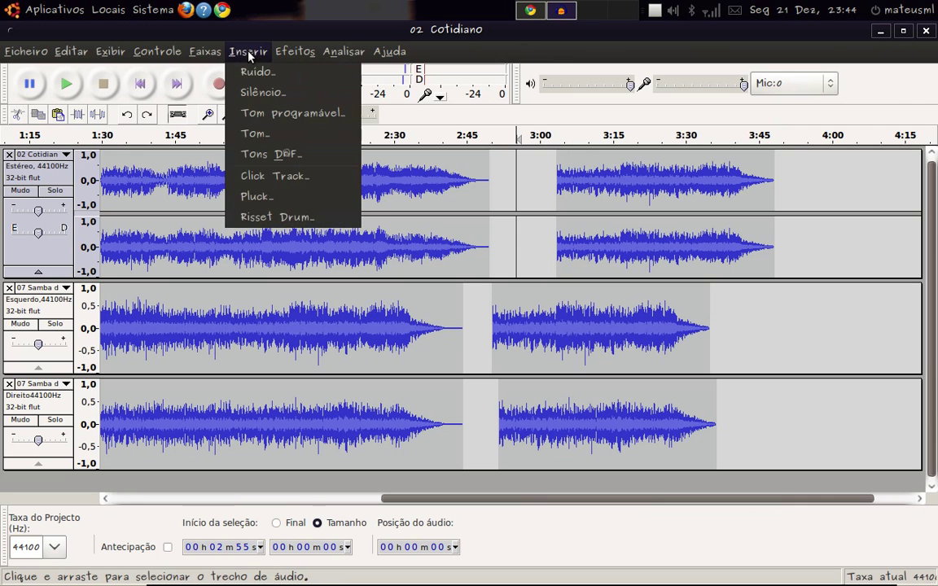
mouse_move(218, 52)
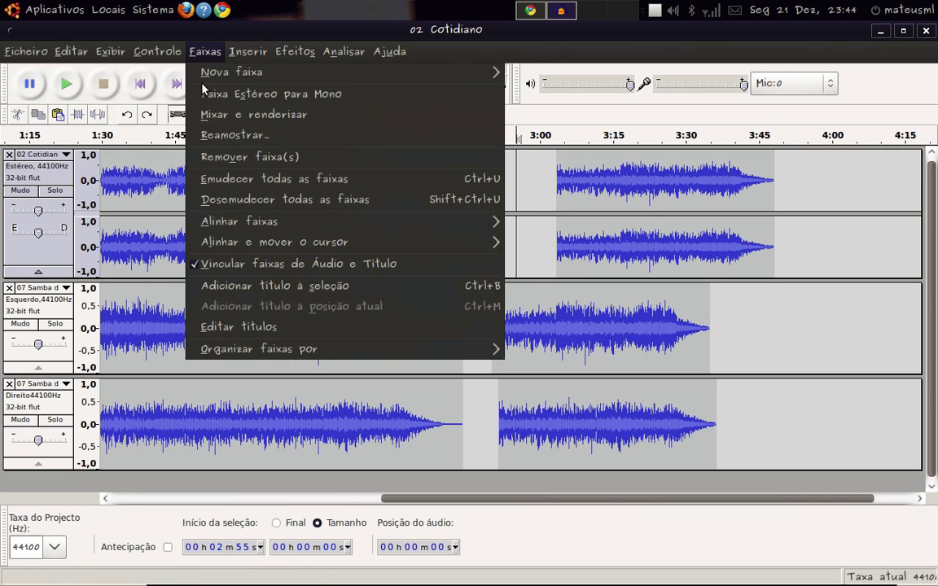
mouse_move(234, 74)
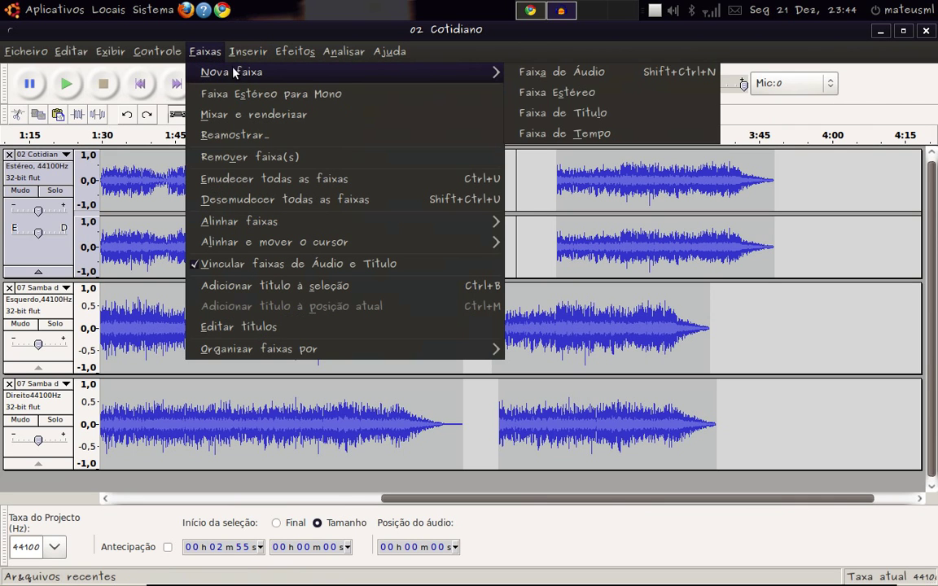
left_click(591, 91)
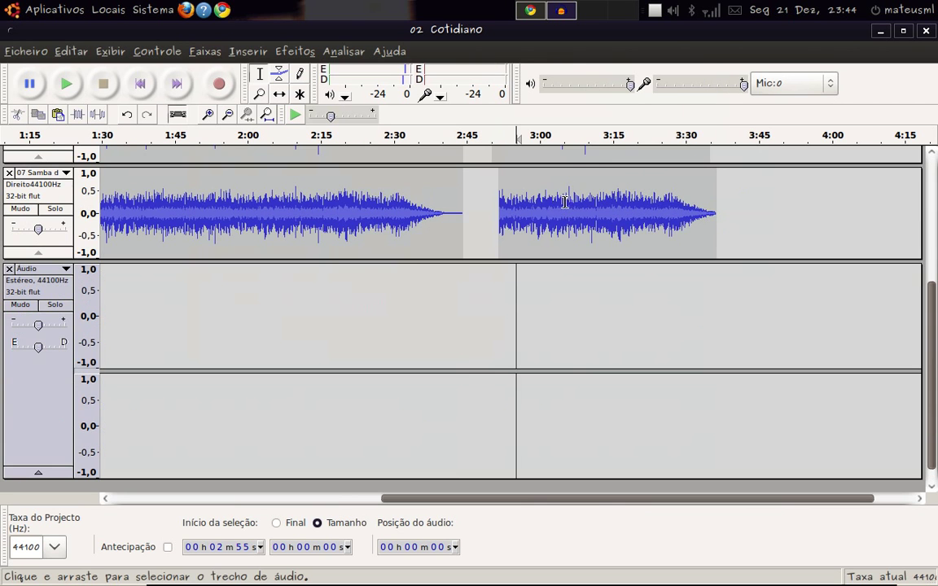
- Cut the second clip from 02 Cotidiano and paste it into the new stereo track at about 1:31
scroll(529, 188, "up", 5)
left_click(774, 180)
left_click(558, 202, "shift")
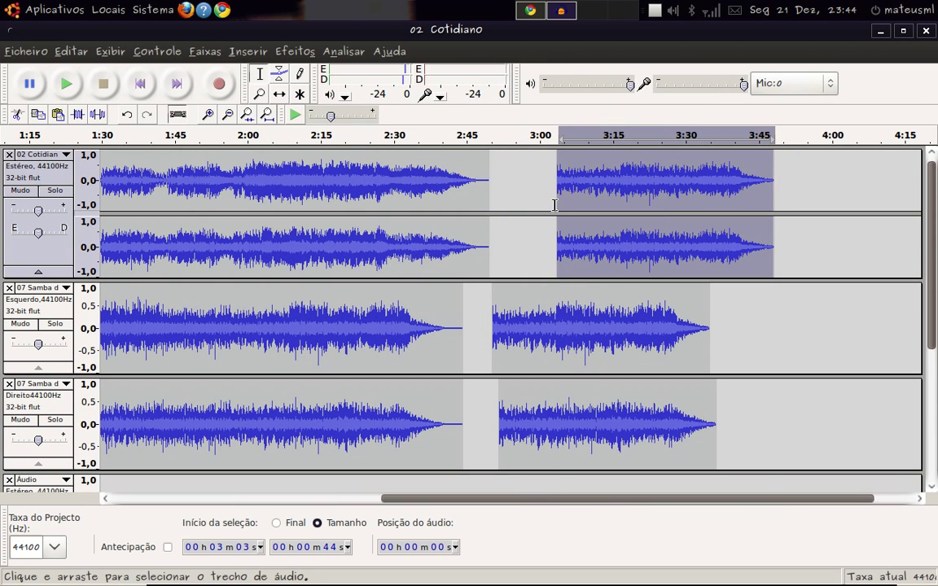
key("ctrl+x")
scroll(205, 342, "down", 4)
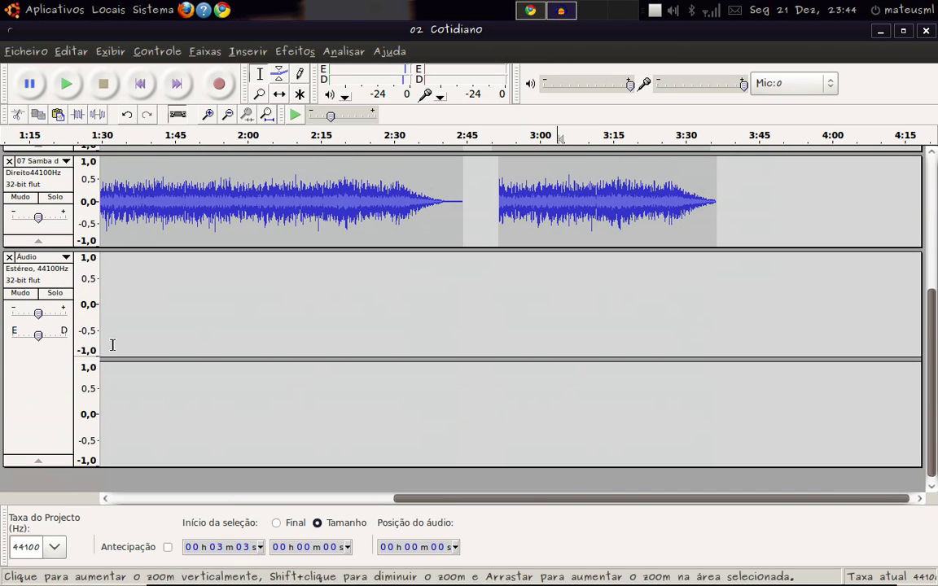
left_click(108, 291)
key("ctrl+v")
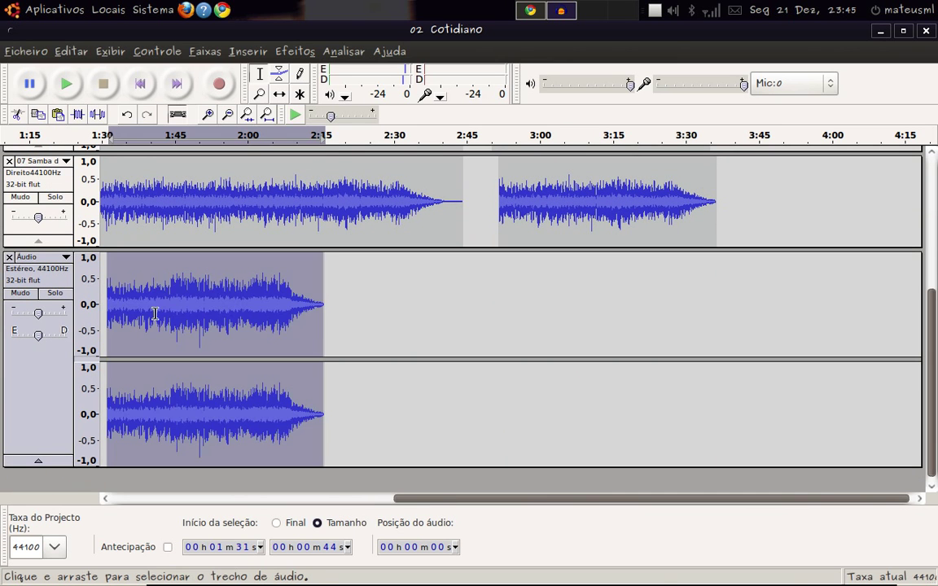
- Make the upper channel of 02 Cotidiano slightly shorter, select 43 seconds from 1:54 in that track, and mix and render it
scroll(420, 277, "up", 4)
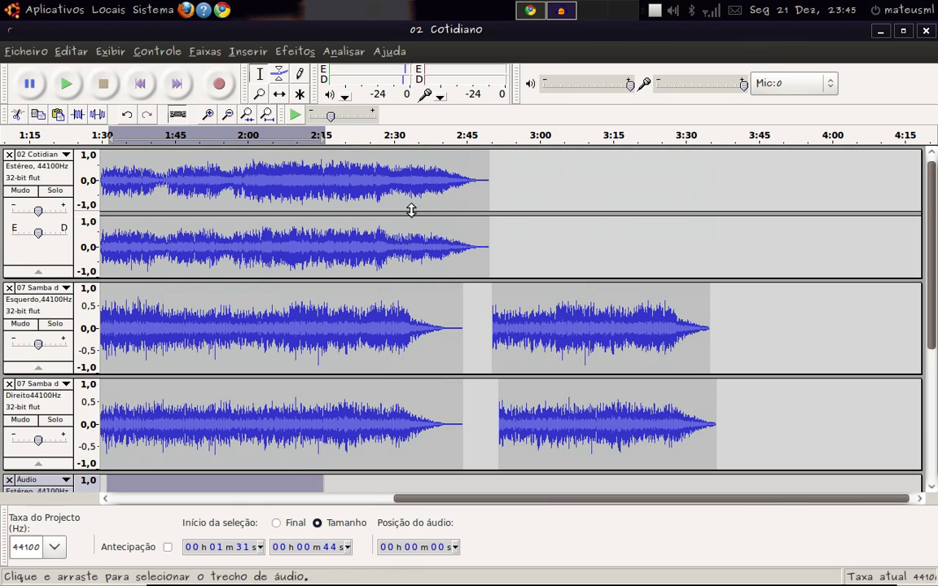
left_click_drag(395, 213, 363, 206)
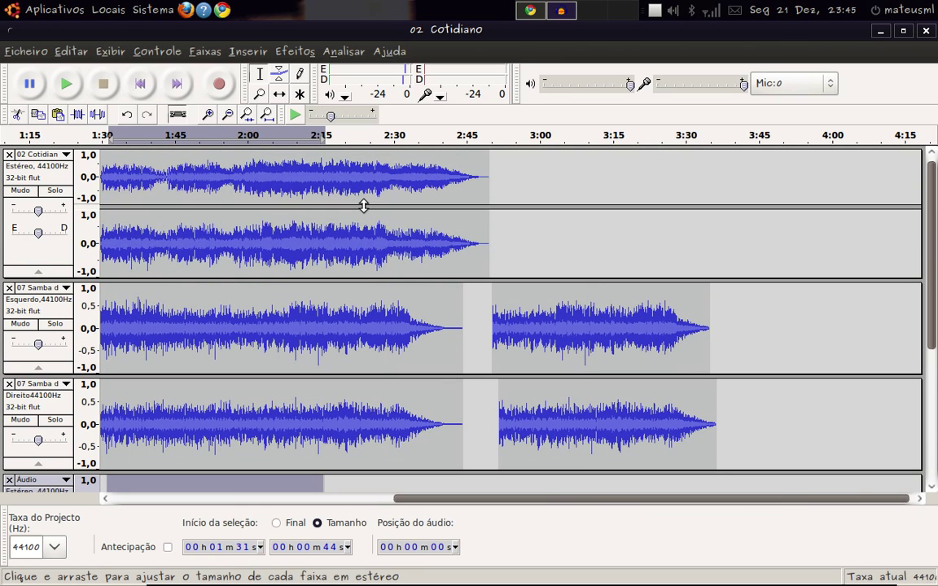
left_click(536, 187)
left_click_drag(431, 222, 387, 210)
left_click_drag(306, 209, 221, 187)
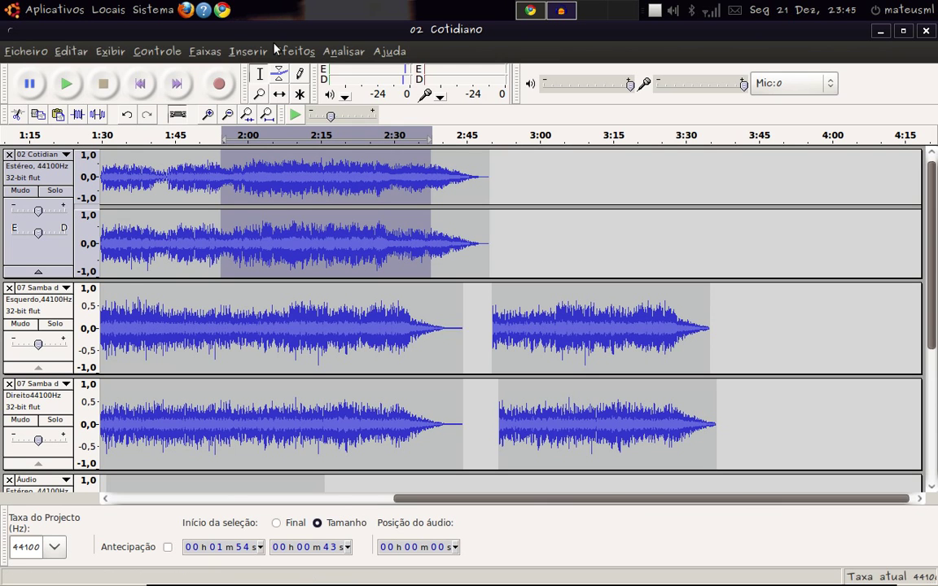
left_click(200, 51)
left_click(204, 113)
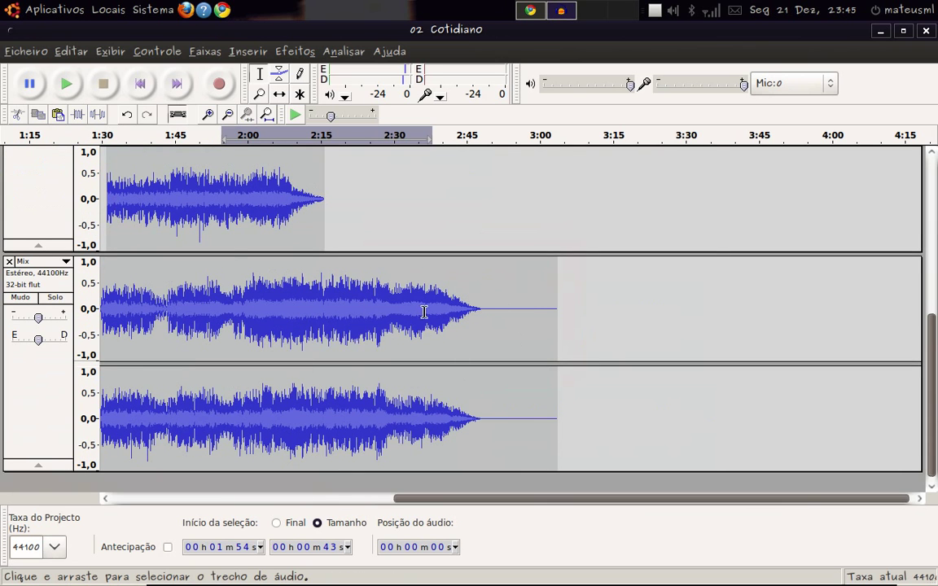
- Review the remaining tracks above the Mix track and start recording a new track from about 1:54
scroll(424, 312, "up", 3)
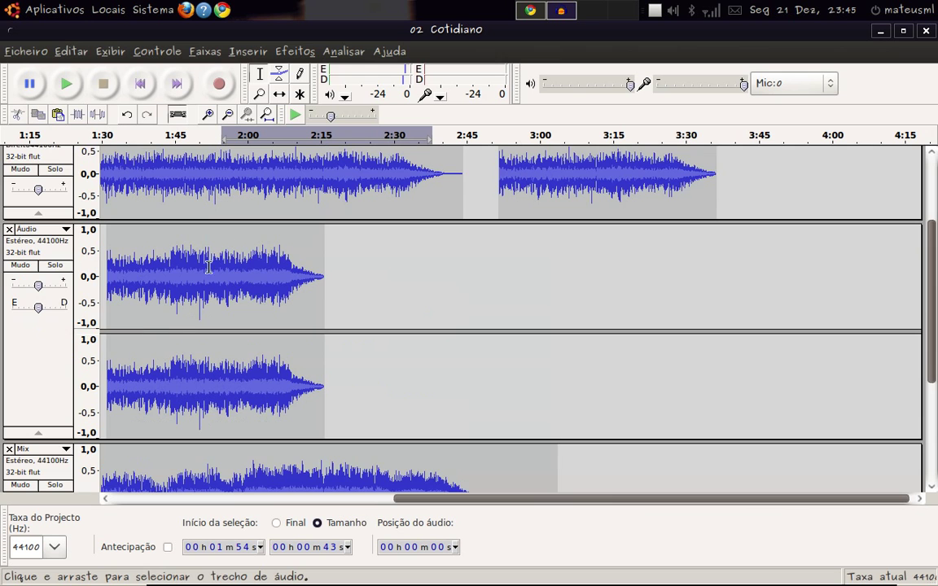
scroll(347, 285, "up", 2)
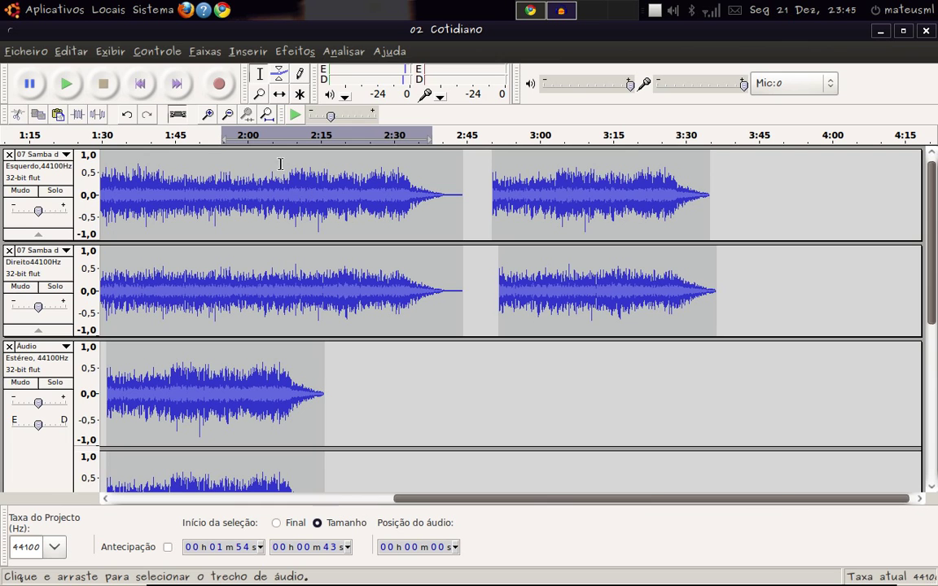
scroll(935, 200, "down", 5)
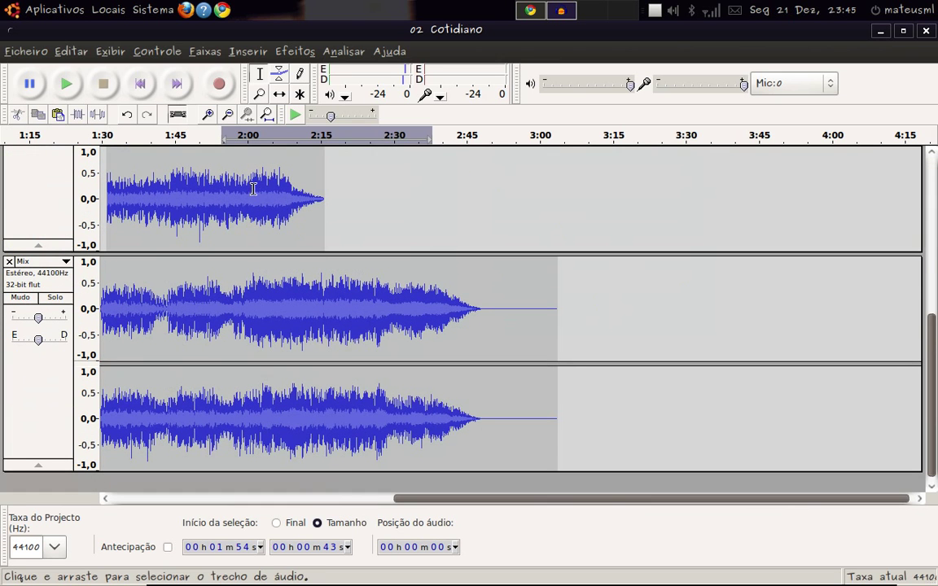
left_click(220, 85)
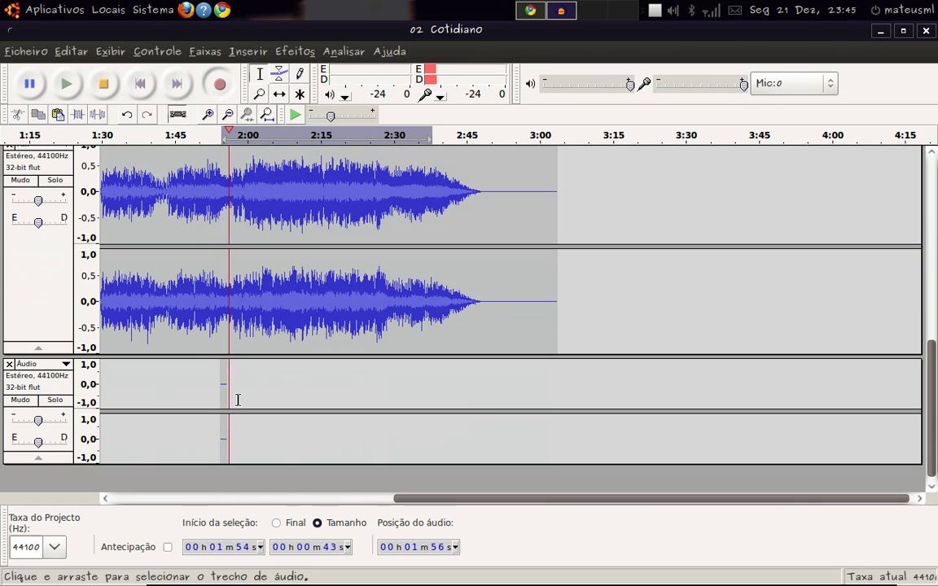
- Stop recording the new stereo track
key("space")
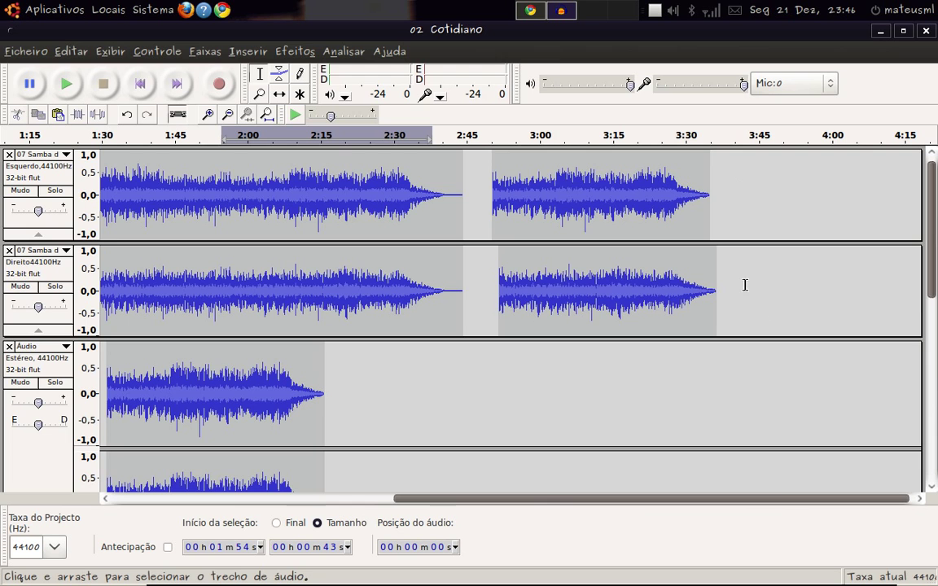
scroll(765, 404, "down", 6)
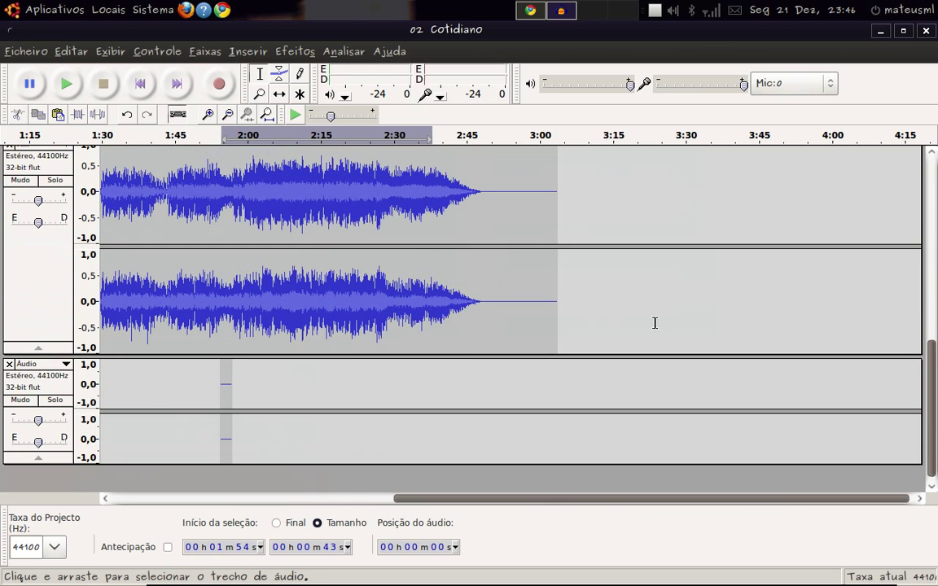
scroll(654, 326, "up", 3)
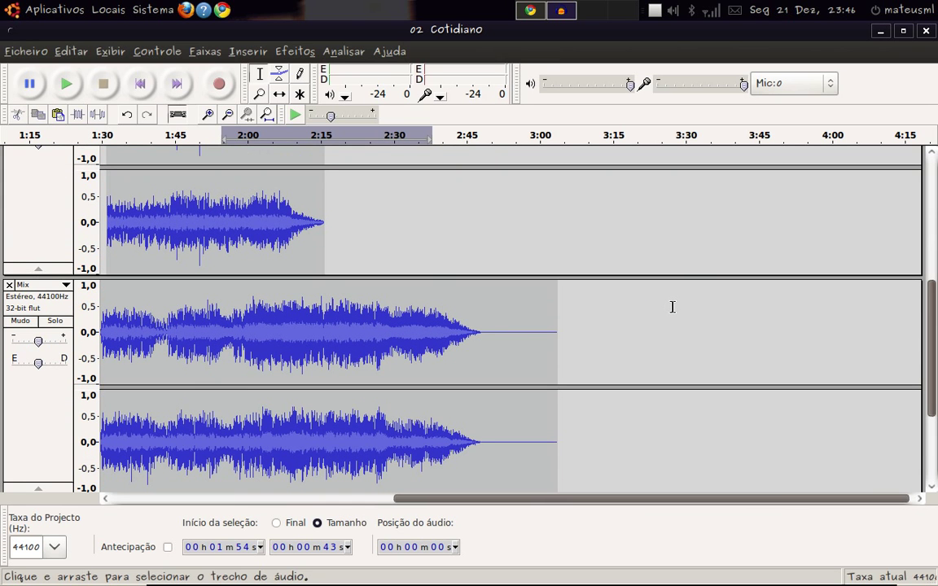
- Select the audio in all tracks, try selections across several tracks, including 44 seconds from 2:03 in both 07 Samba channels, and clear the selection
left_click(673, 303)
key("ctrl+a")
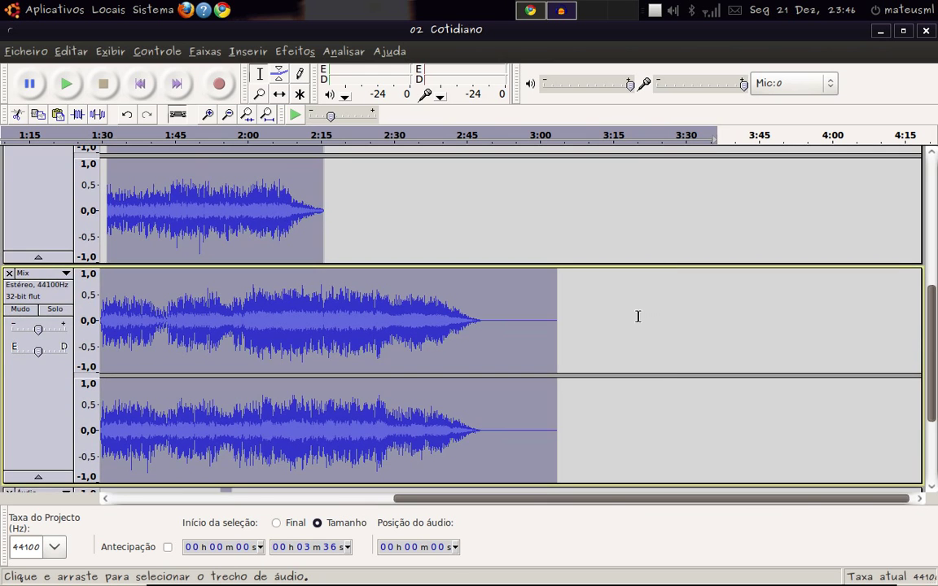
scroll(727, 305, "up", 3)
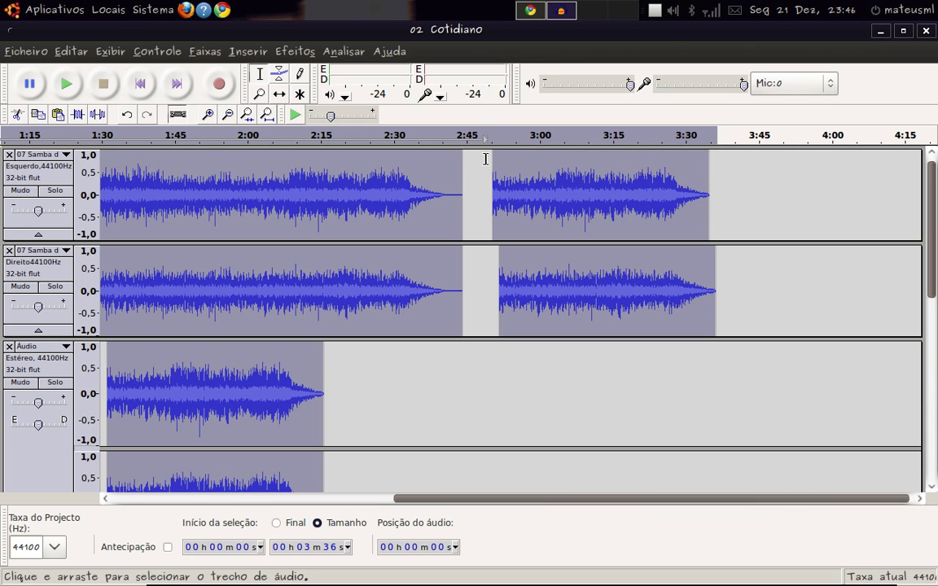
left_click_drag(481, 298, 268, 167)
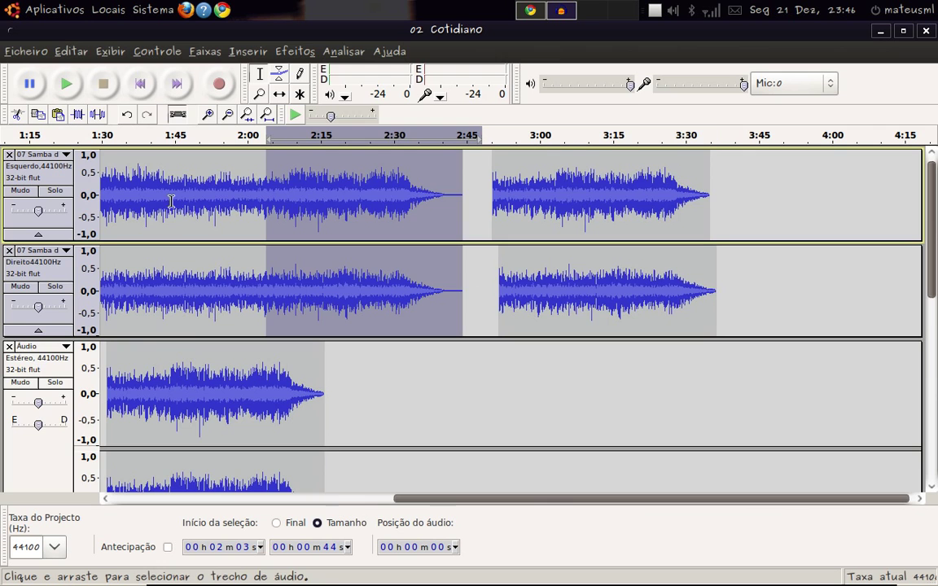
left_click_drag(145, 172, 337, 438)
scroll(489, 354, "down", 2)
left_click(491, 335)
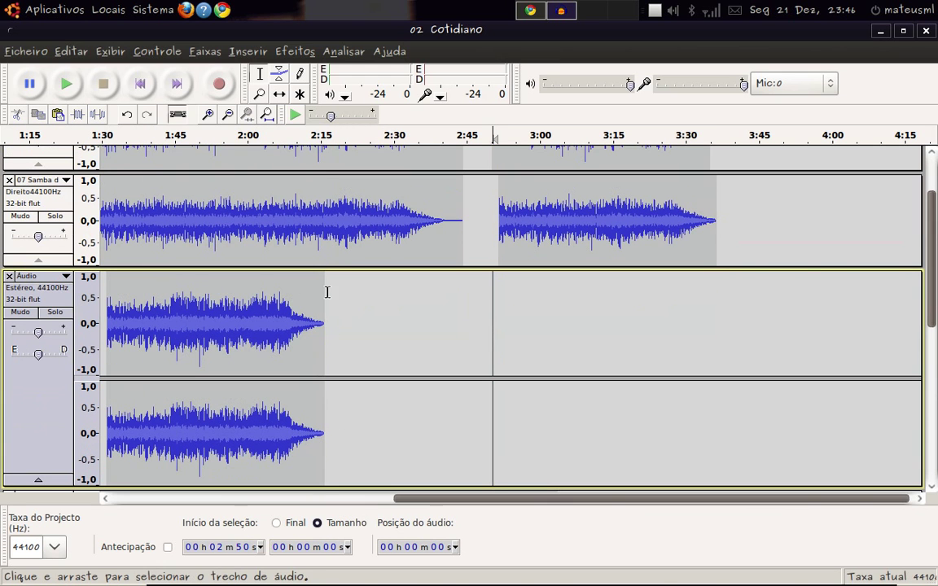
- Examine the project's save and export commands and look over all tracks, from the 07 Samba channels to the newly recorded one
left_click(25, 52)
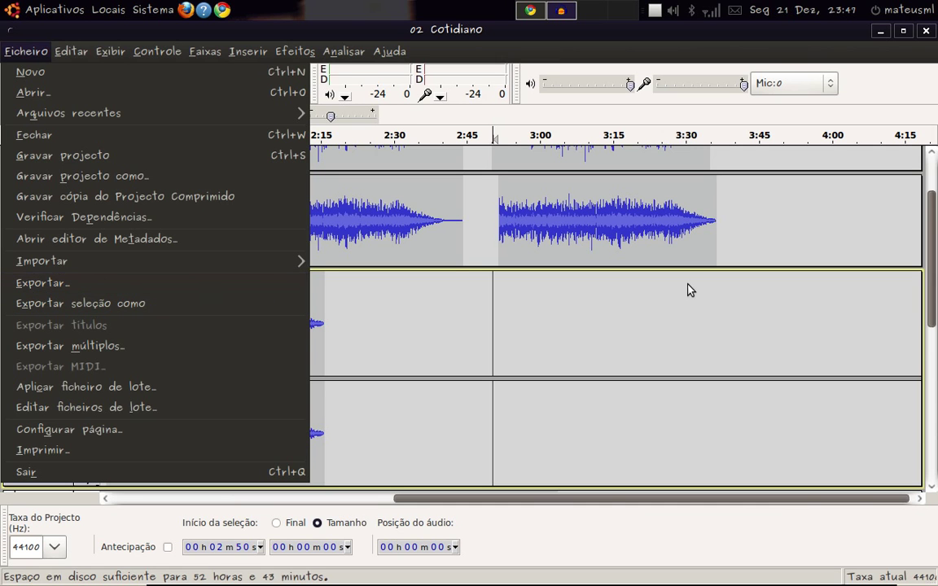
left_click(640, 319)
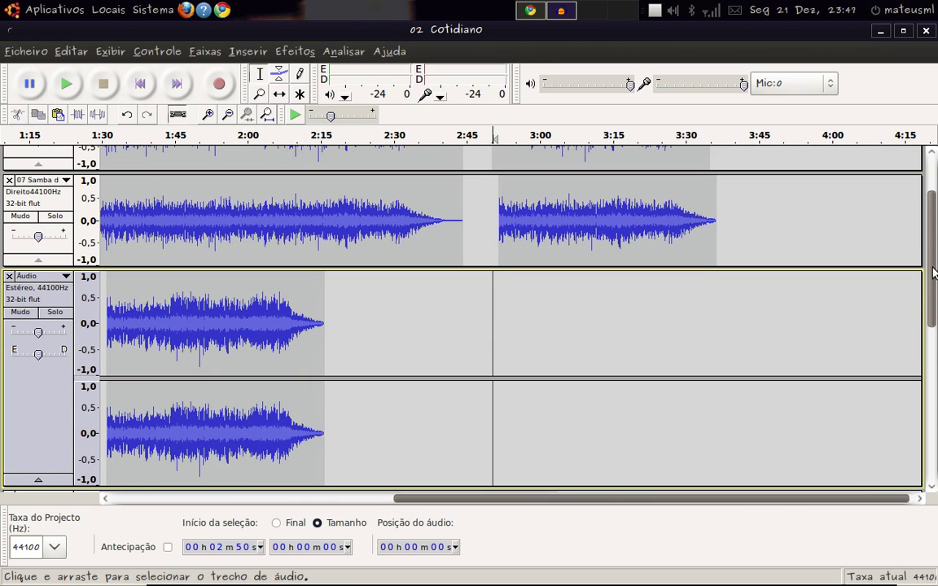
scroll(934, 273, "down", 5)
scroll(934, 273, "up", 8)
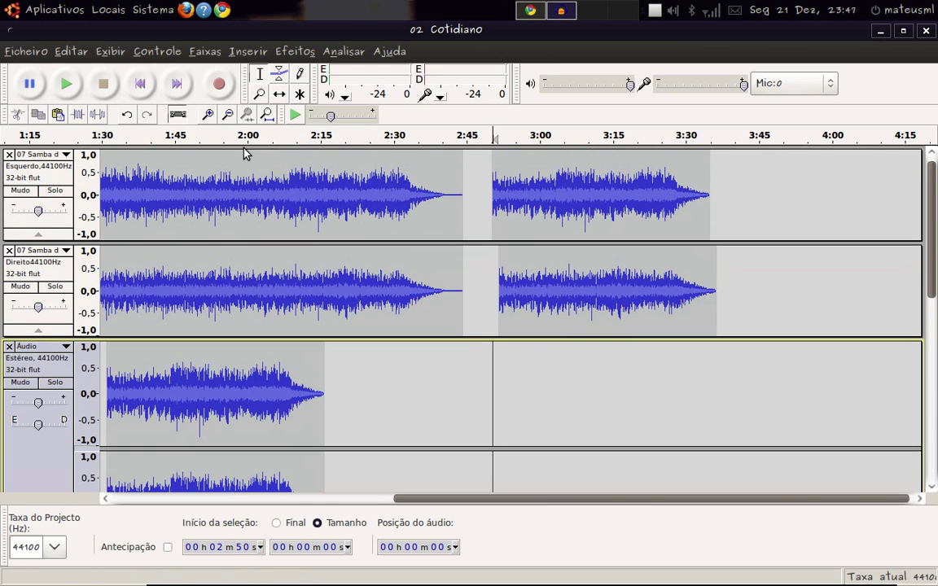
scroll(406, 218, "down", 5)
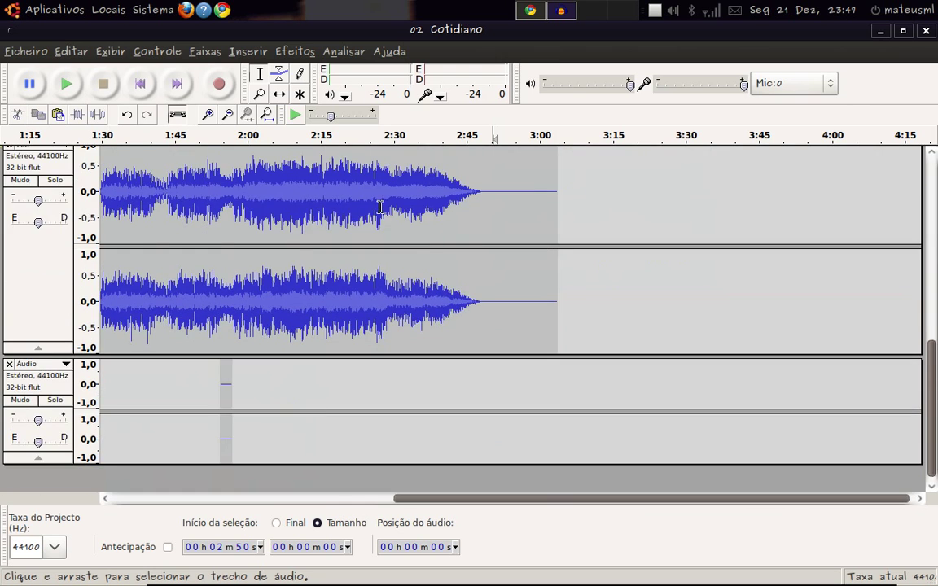
scroll(406, 218, "up", 3)
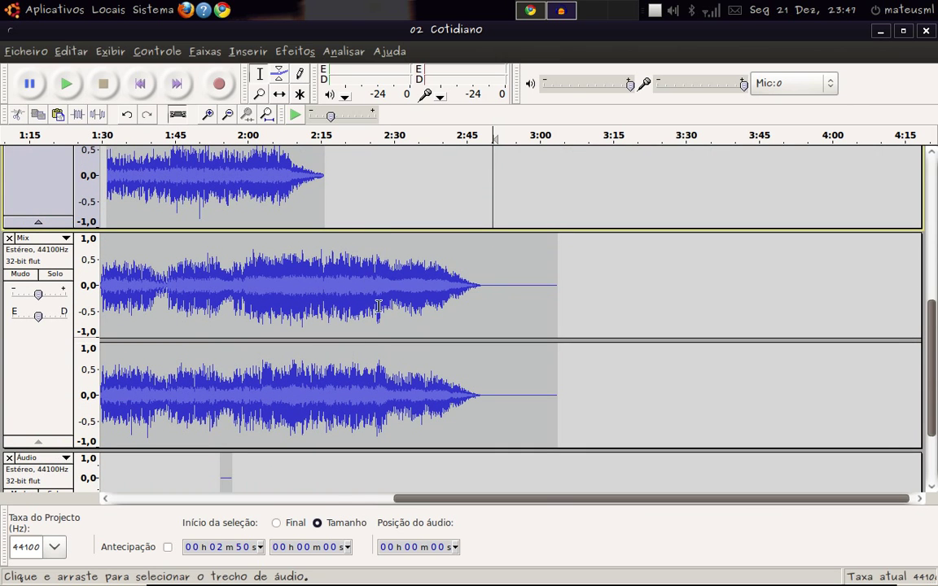
left_click(833, 261)
scroll(833, 262, "up", 5)
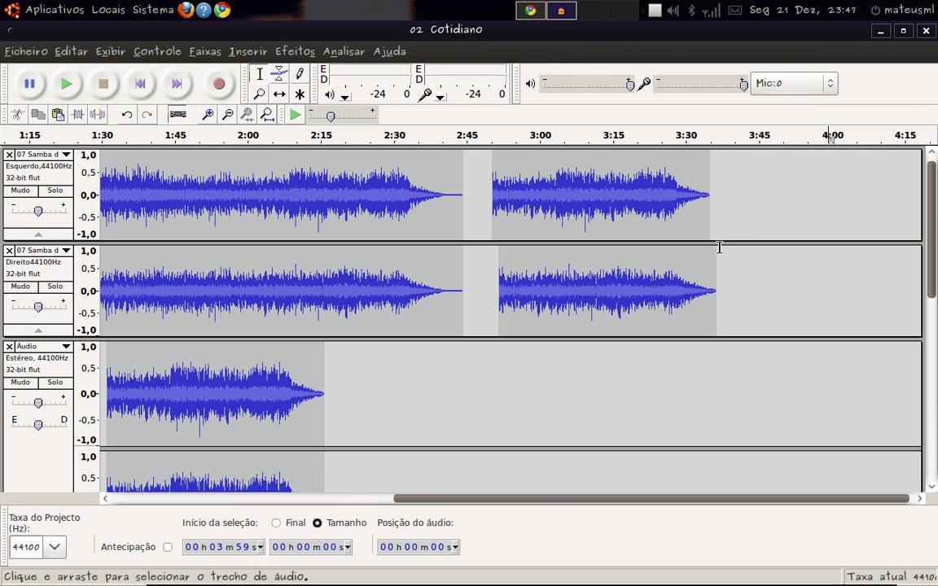
- Switch to Chrome to view the UbuntuGK blog's home page, and return to the Audacity project
left_click(530, 10)
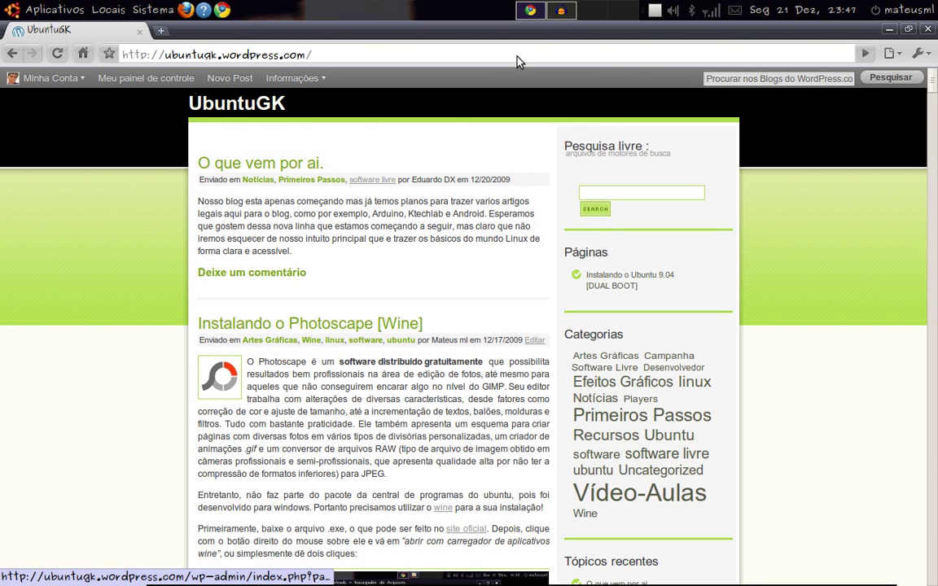
left_click(560, 10)
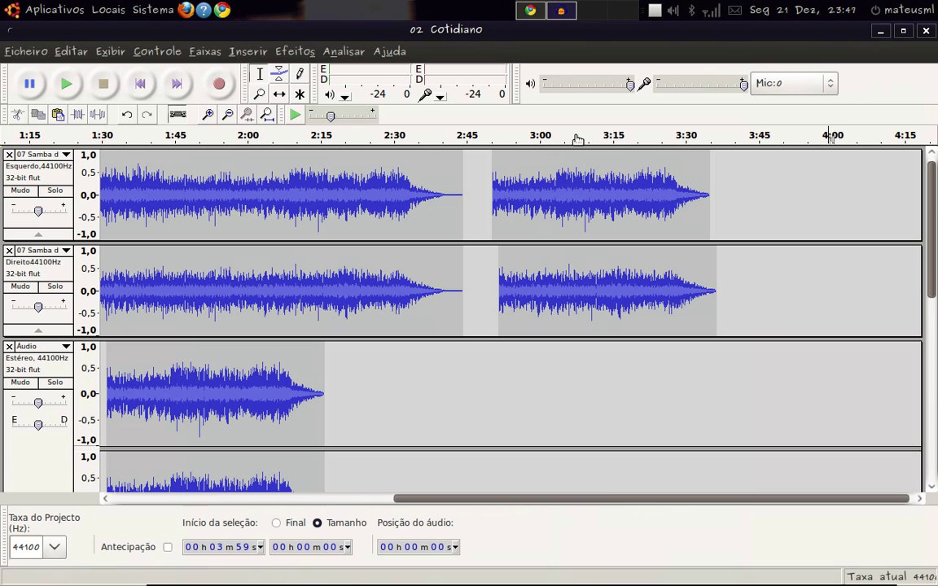